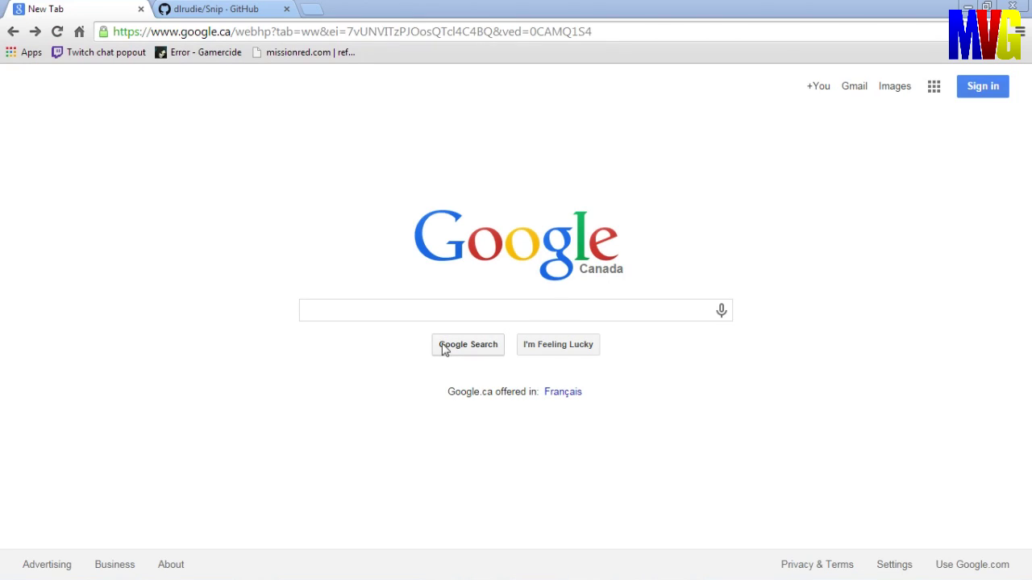
Step: Focus the empty Google.ca search box to enter a query
click(436, 309)
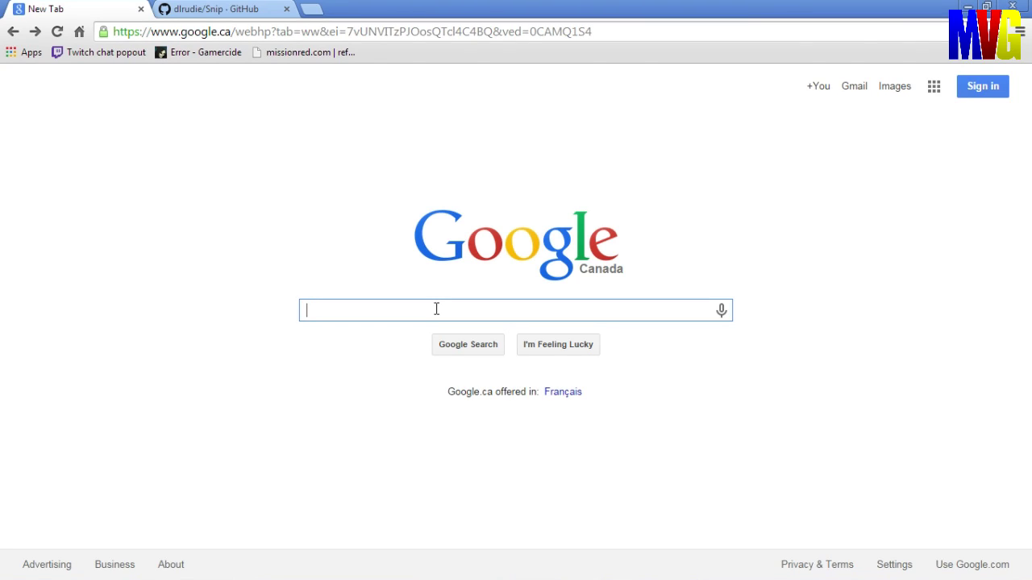
Step: Search Google for 'snip obs' and open the obsproject.com 'Now playing music' forum guide
text(sn)
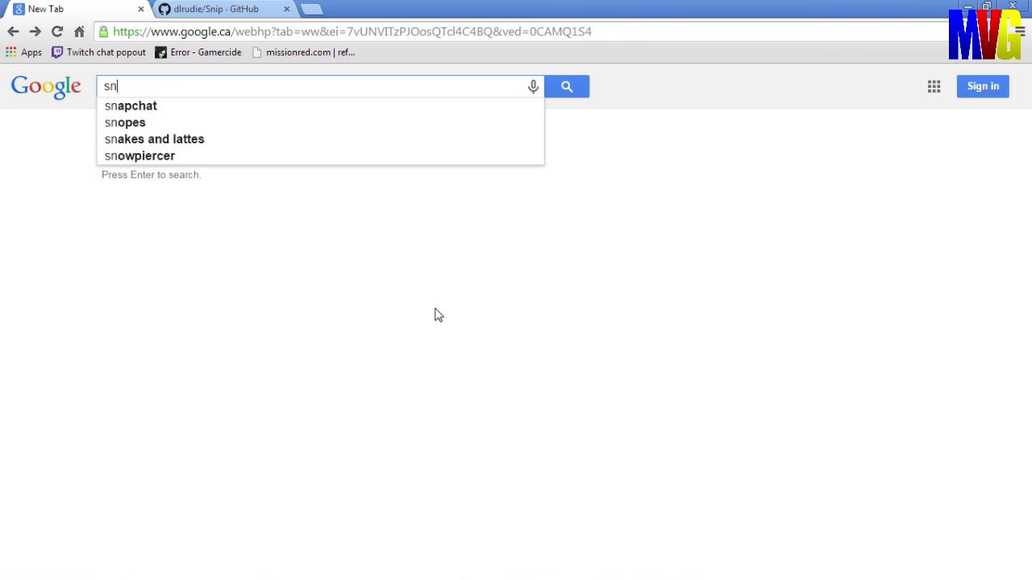
text(ip obs)
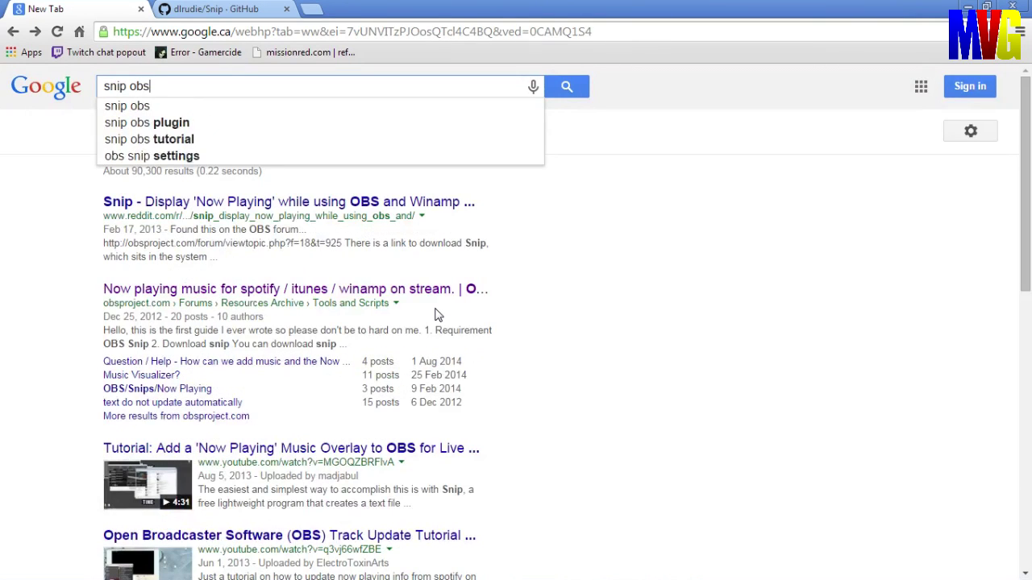
key(Return)
click(320, 290)
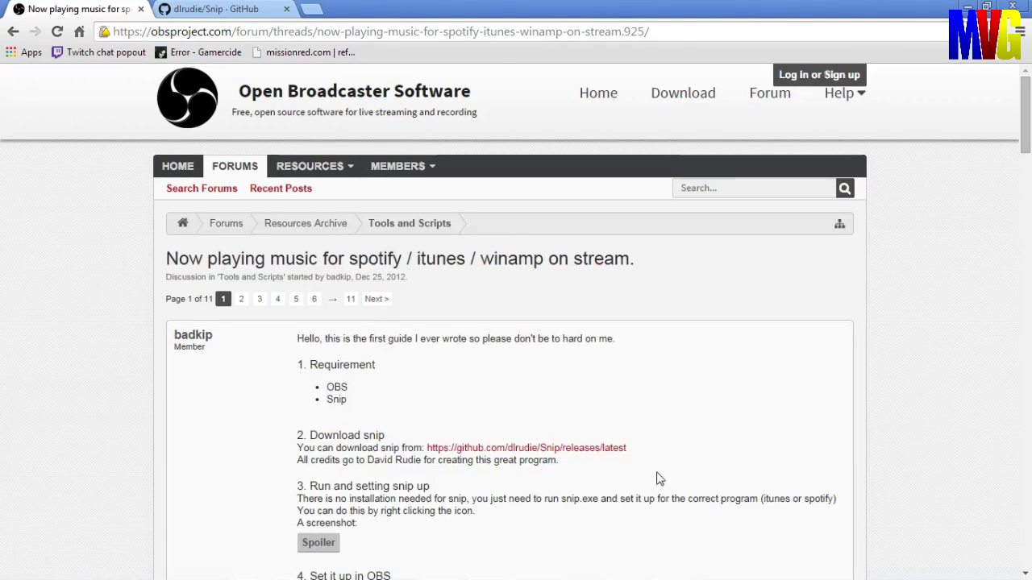
Step: Download Snip-v4.6.0.7z from the Snip GitHub release page and open the archive
click(600, 453)
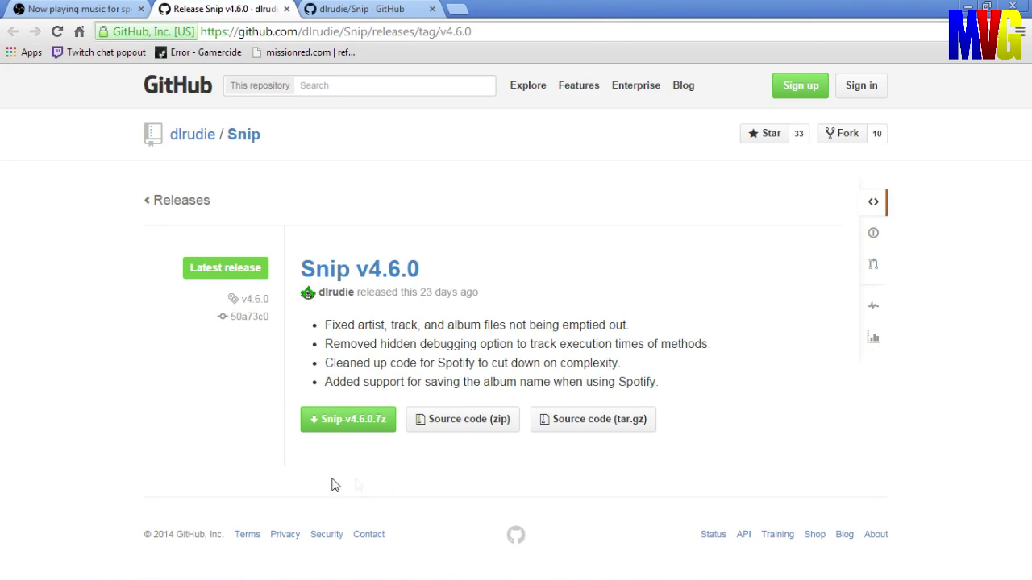
click(341, 429)
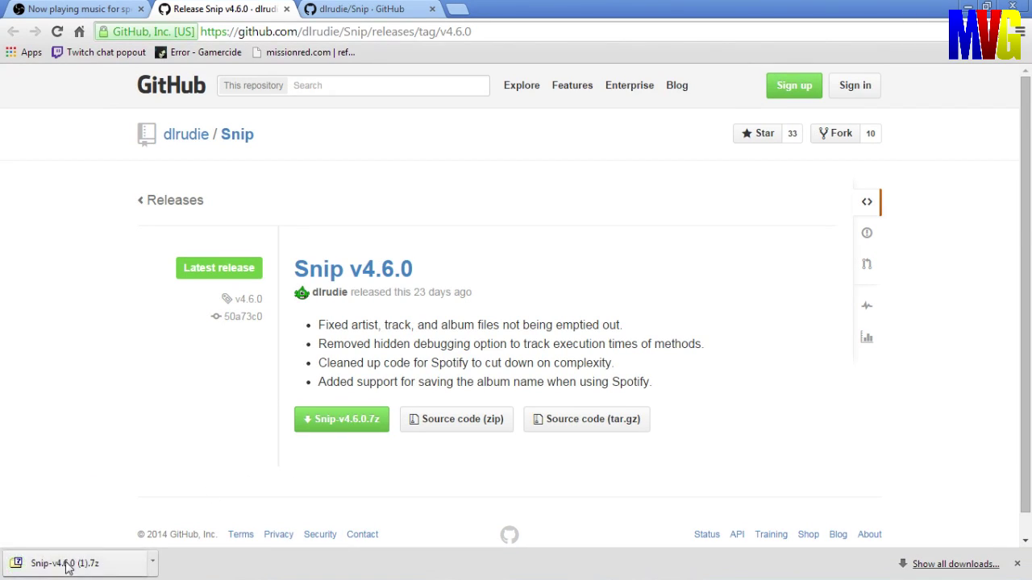
click(73, 562)
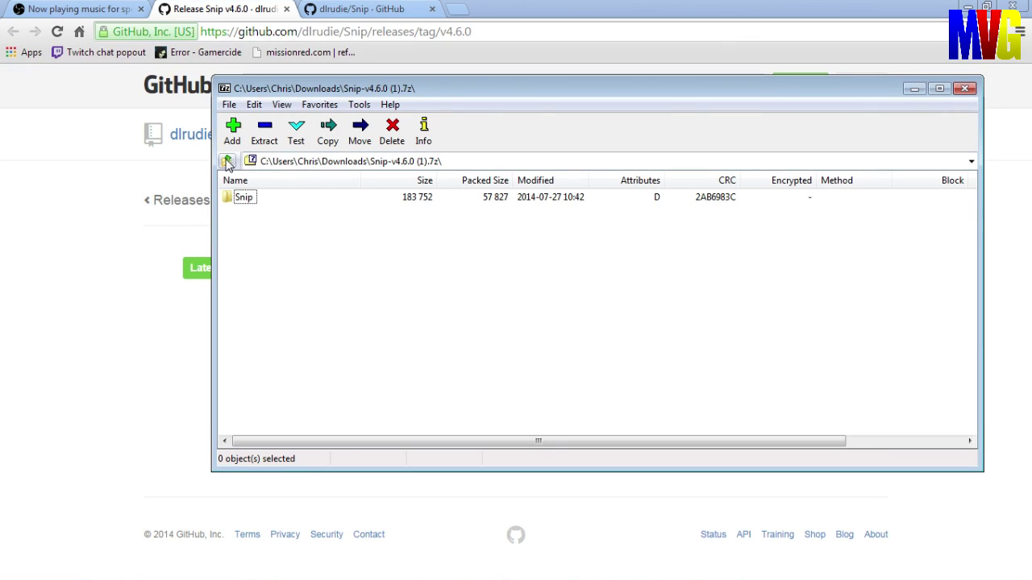
Step: Extract the Snip archive to the Desktop, overwriting all existing files, then close 7-Zip
click(227, 162)
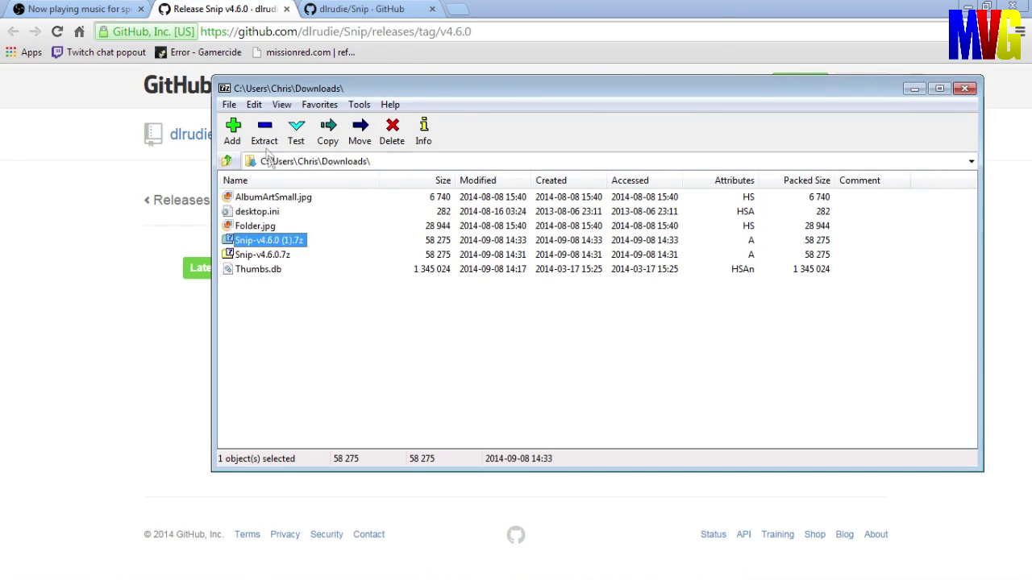
click(264, 131)
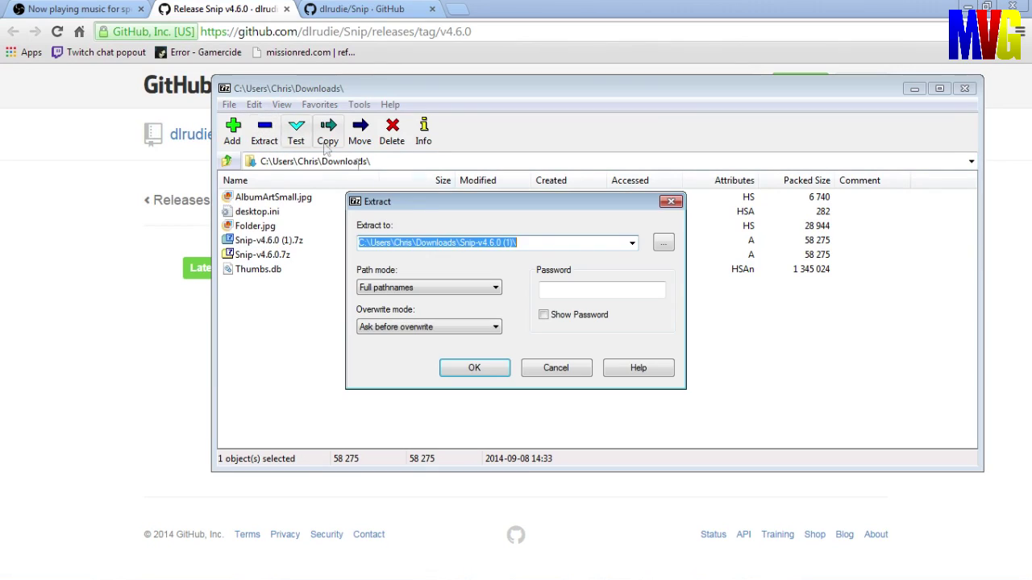
click(663, 243)
click(449, 243)
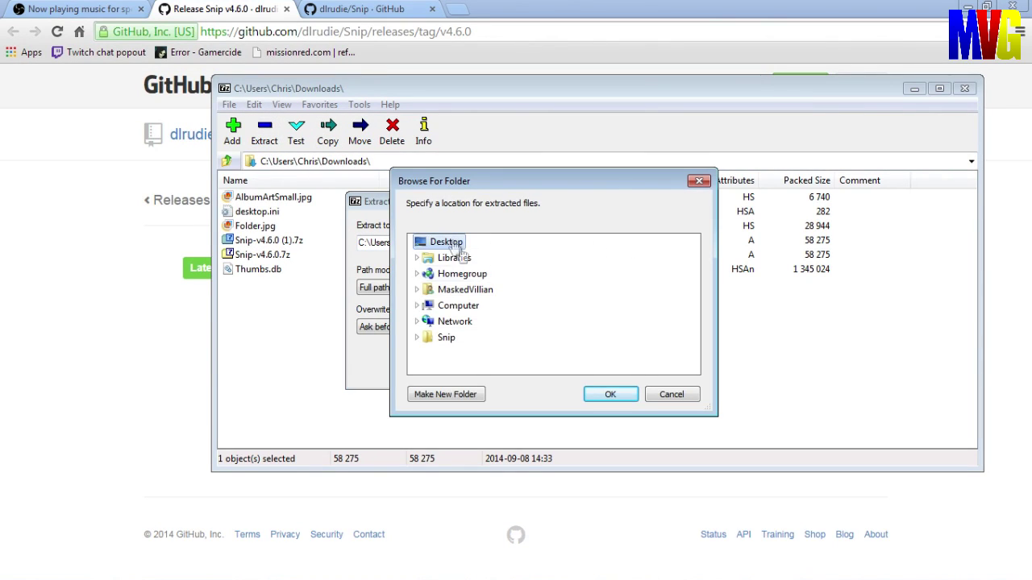
click(604, 394)
click(476, 369)
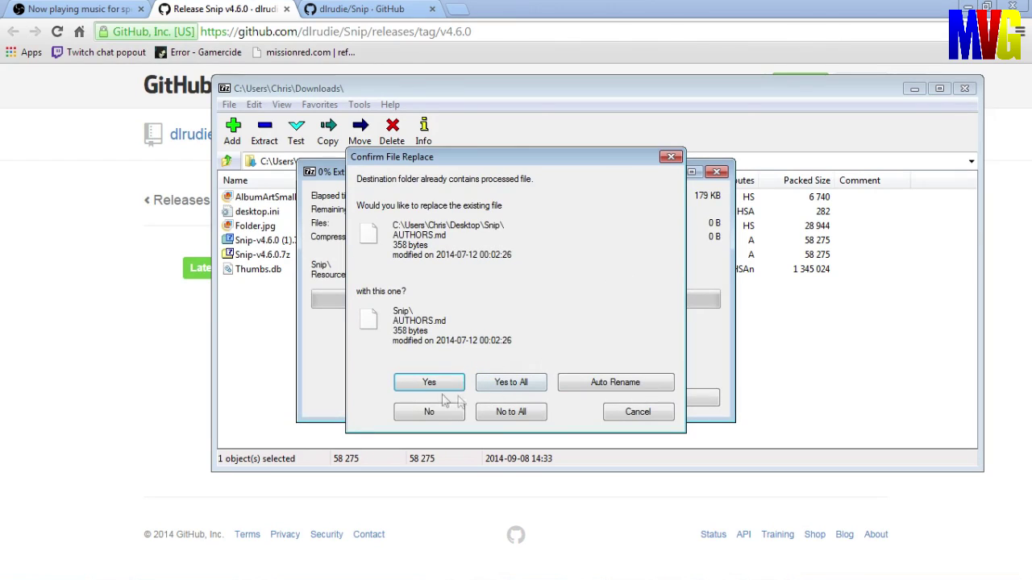
click(522, 380)
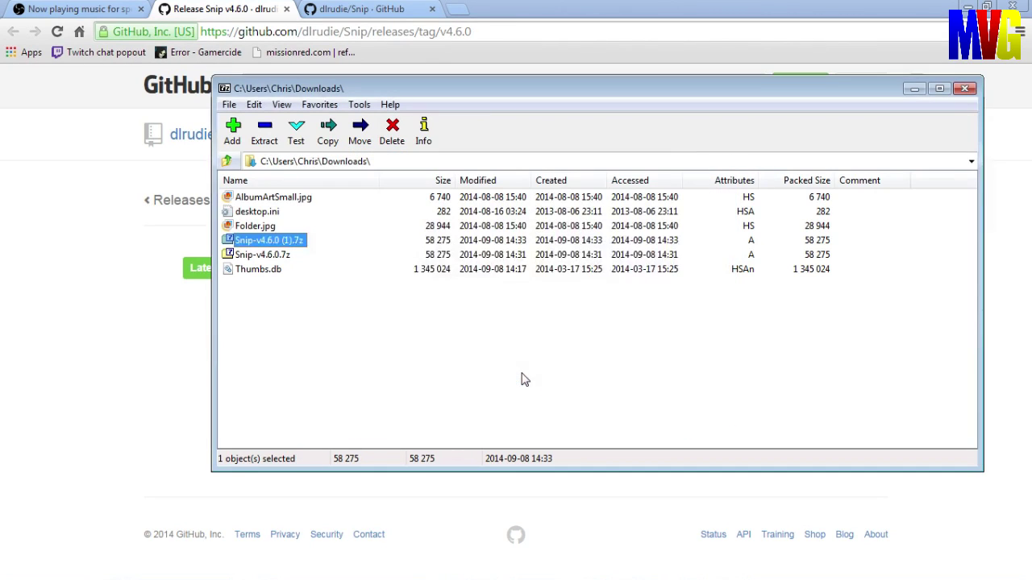
click(964, 88)
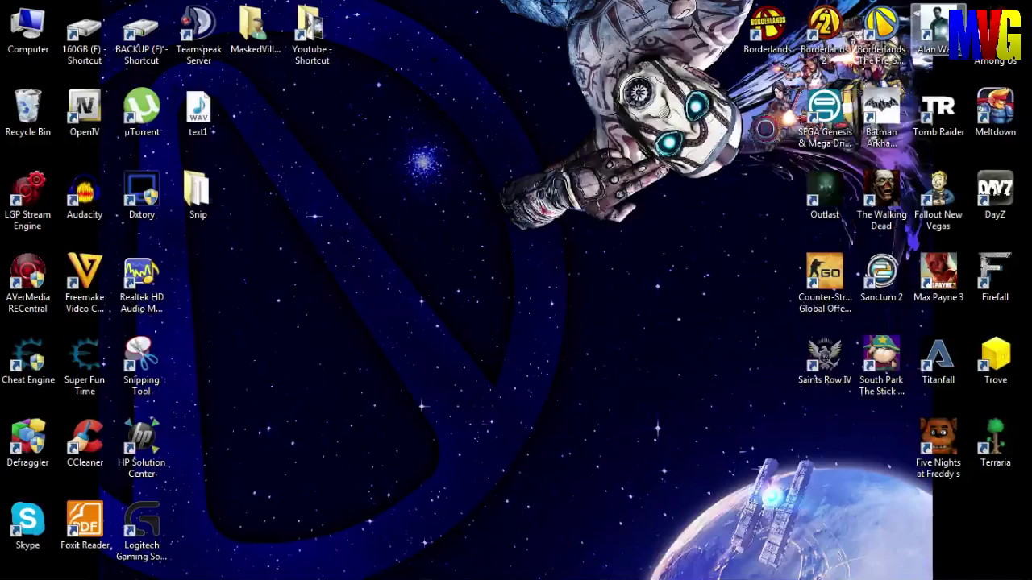
Step: Copy Snip.exe from the extracted Snip folder and paste it onto the desktop
click(967, 5)
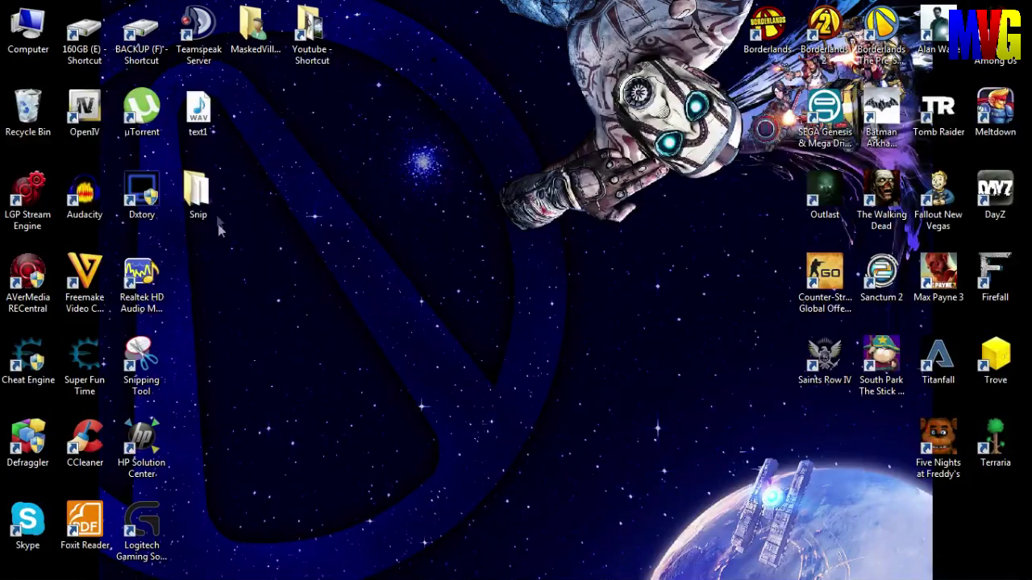
double_click(198, 192)
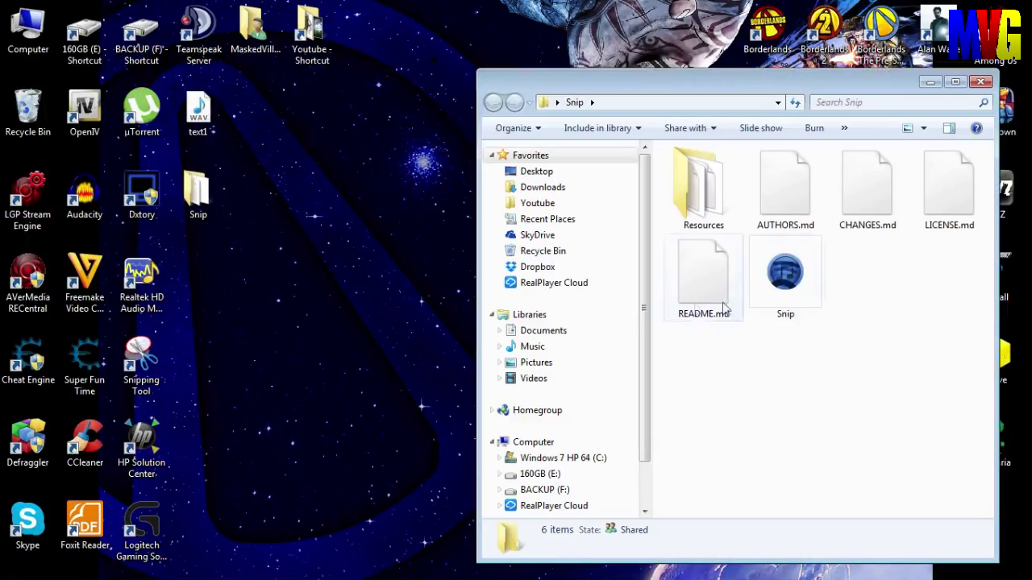
click(774, 282)
right_click(773, 282)
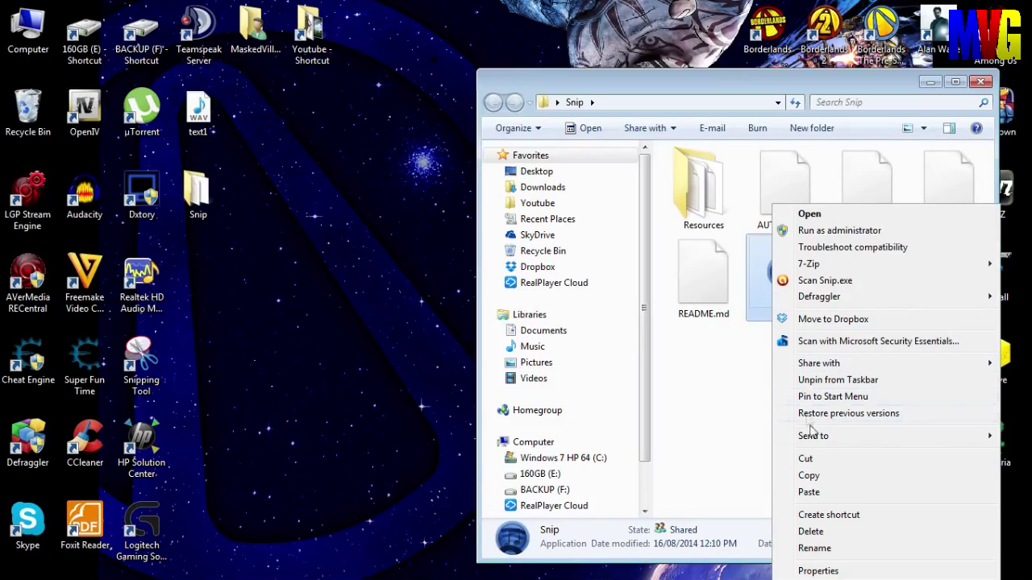
click(809, 477)
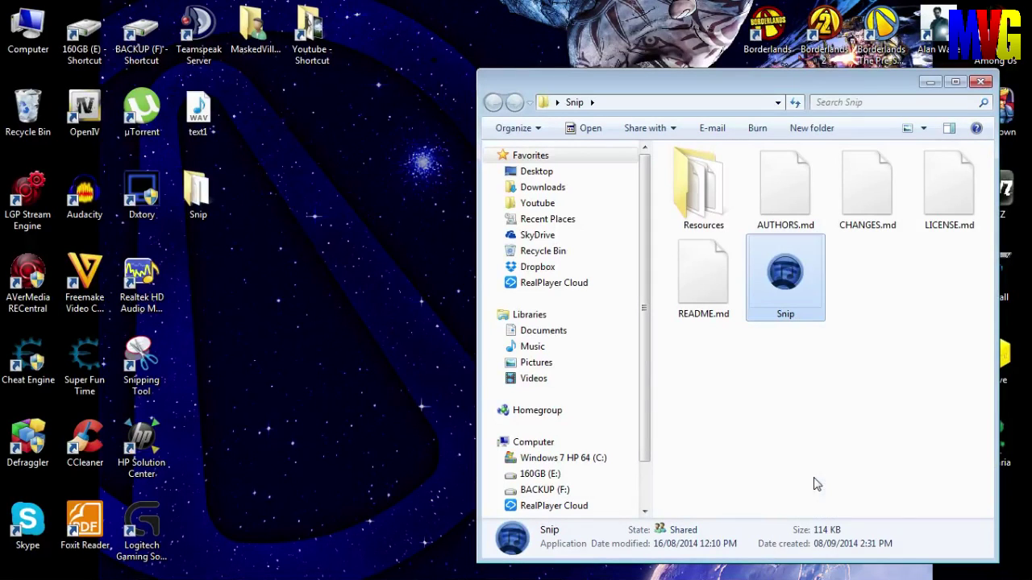
right_click(265, 256)
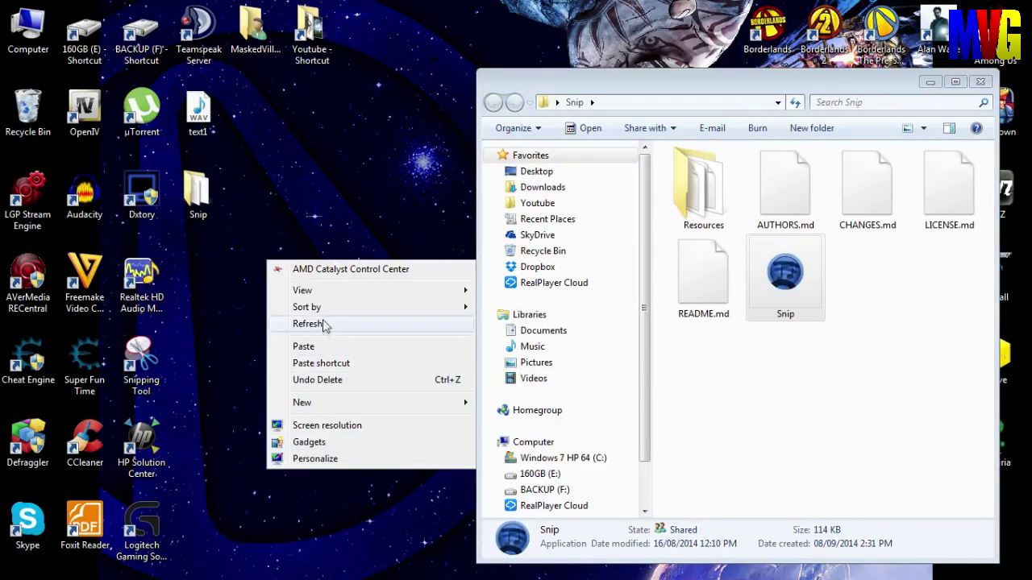
click(324, 349)
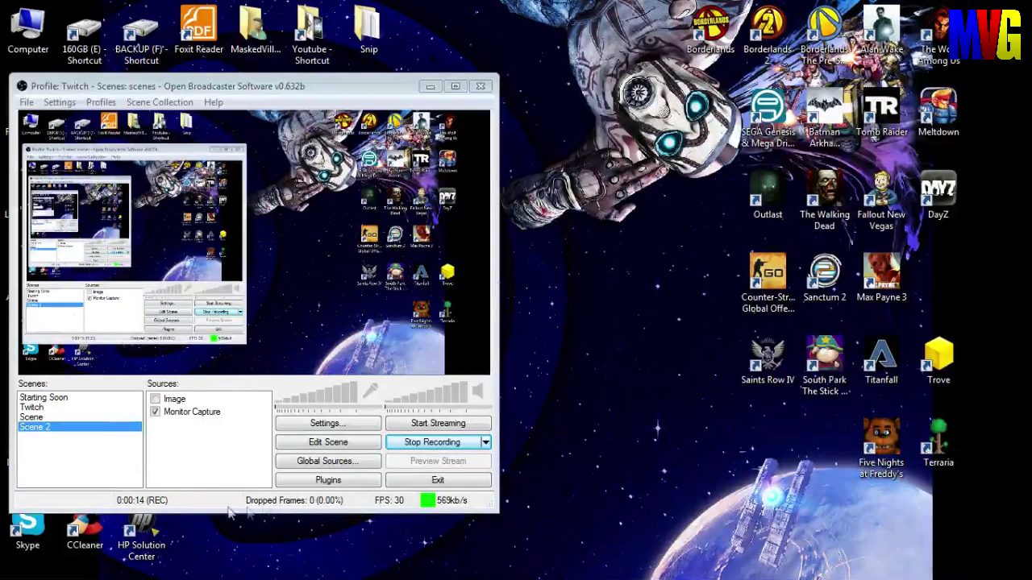
Step: Add a Text source from the Sources context menu, naming it 'Now Playing'
right_click(209, 449)
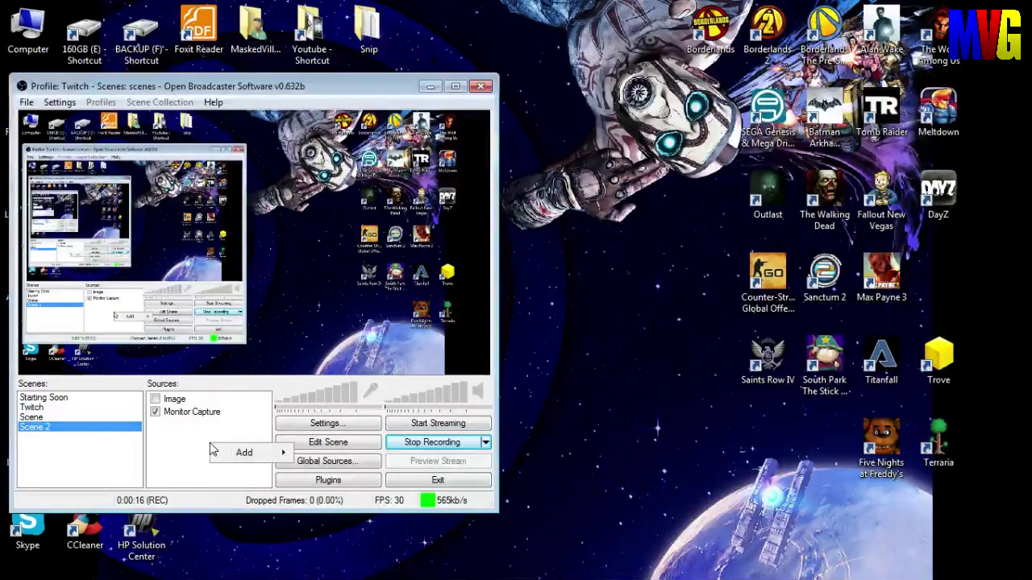
mouse_move(241, 459)
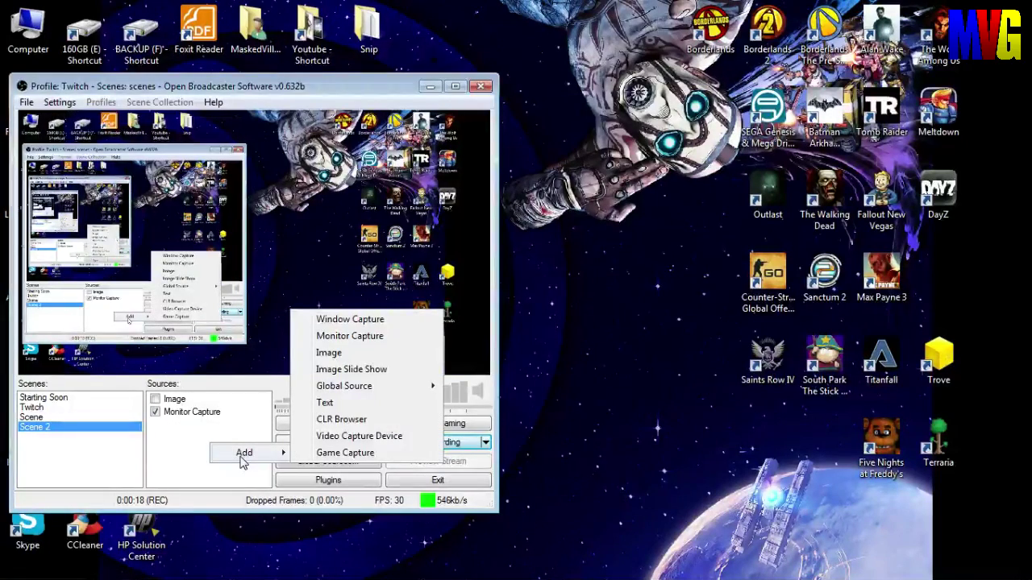
click(325, 402)
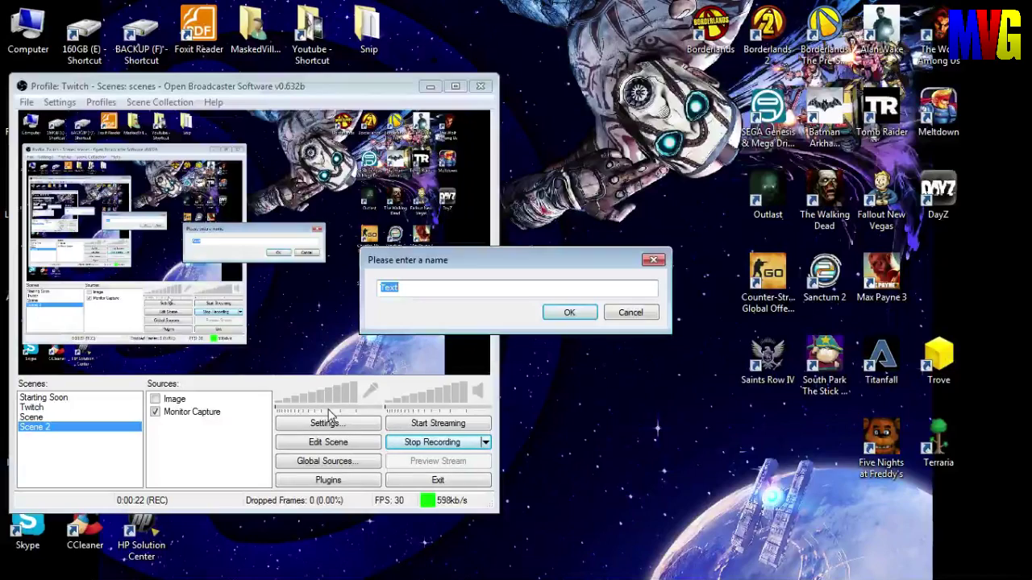
text(Now)
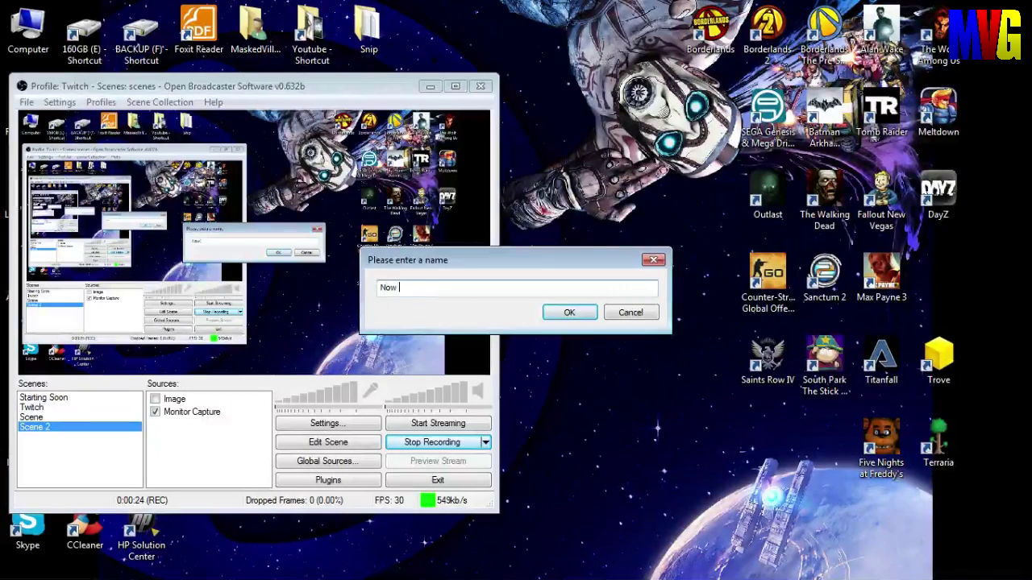
text( Playing)
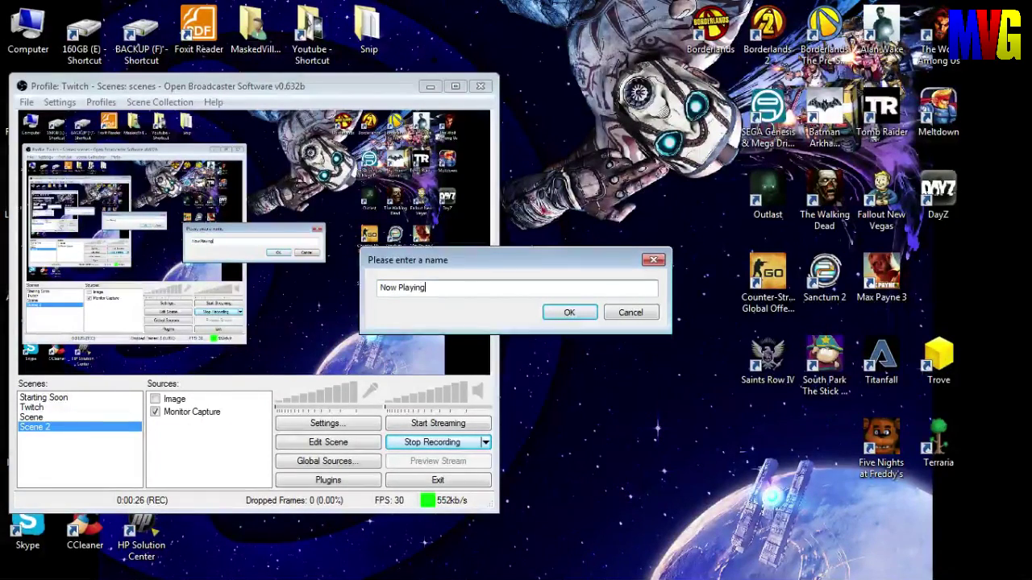
Step: Confirm the Now Playing name, move its Text properties aside, and check the desktop Snip folder
click(569, 313)
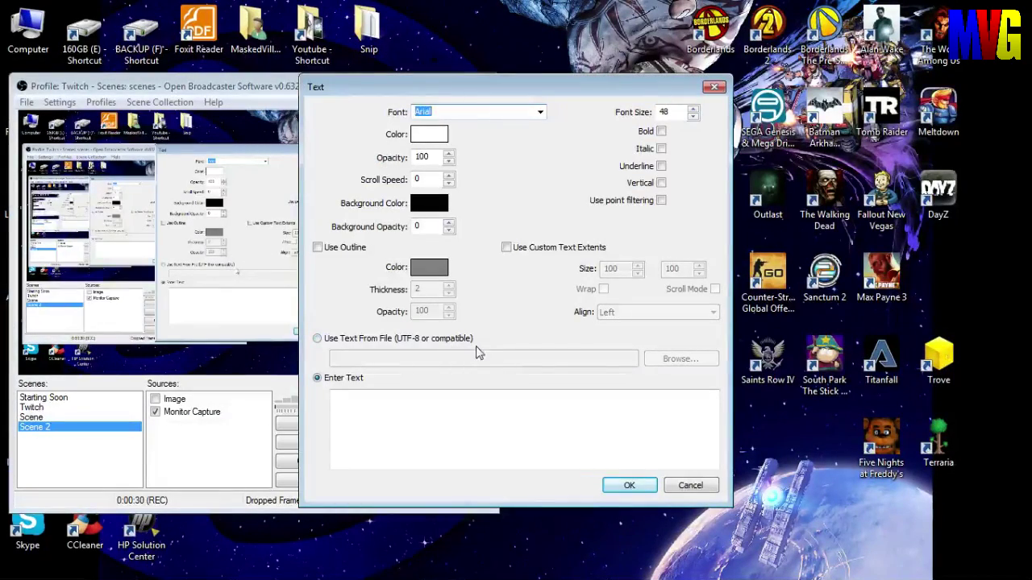
drag(571, 93, 787, 88)
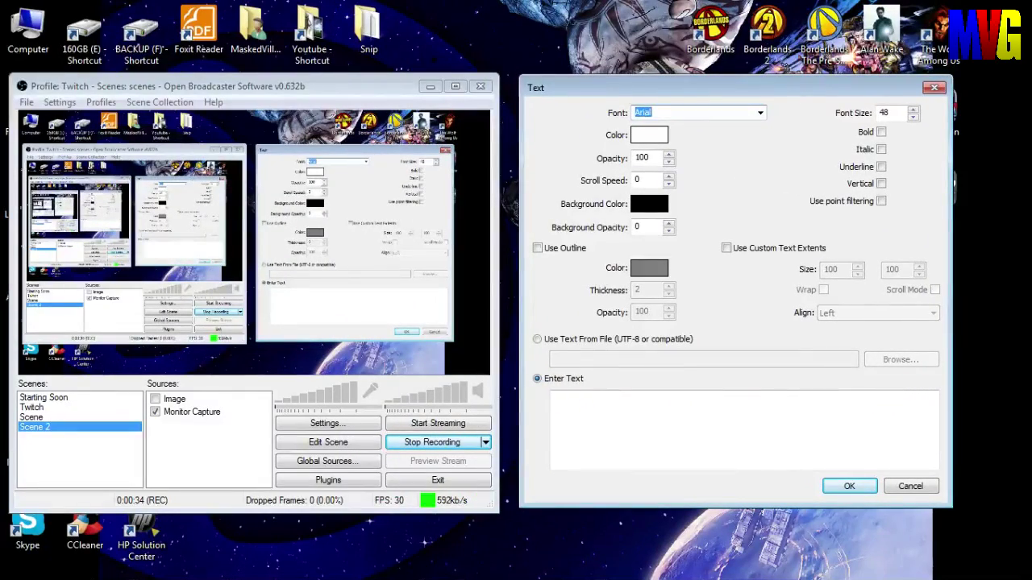
double_click(366, 27)
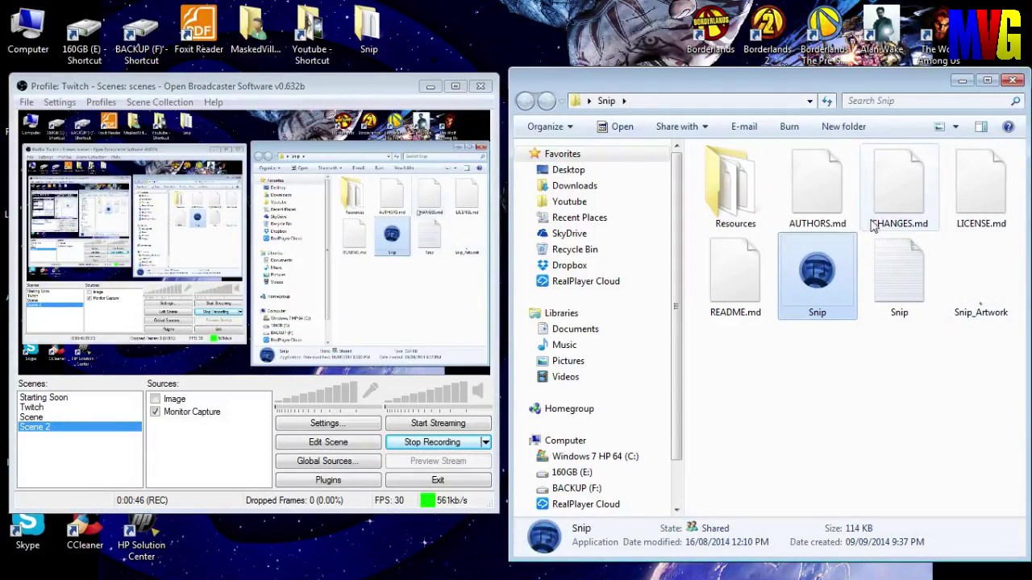
click(961, 79)
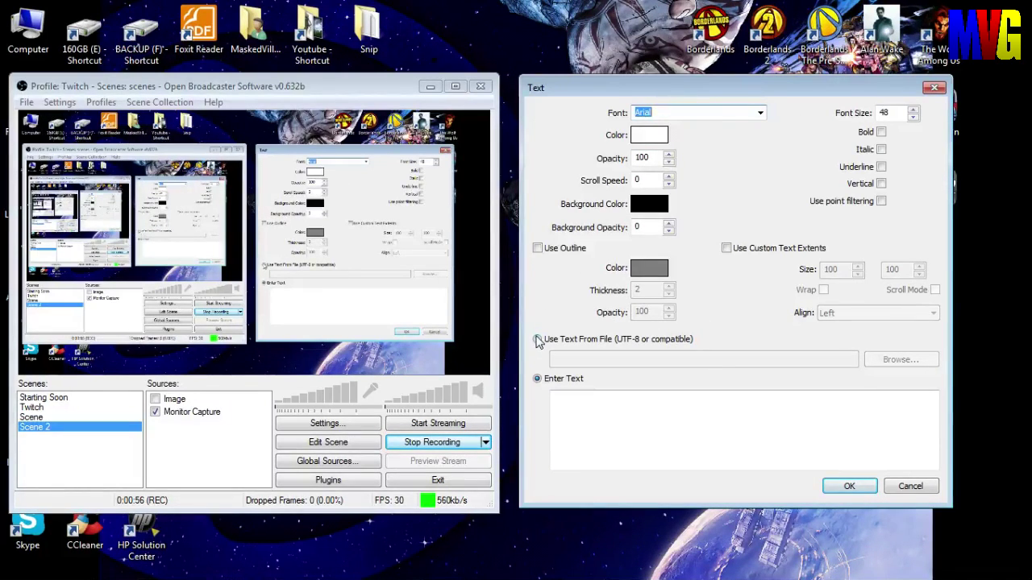
Step: Make the Now Playing source read text from Desktop\Snip\Snip.txt, then bring up foobar2000
click(537, 340)
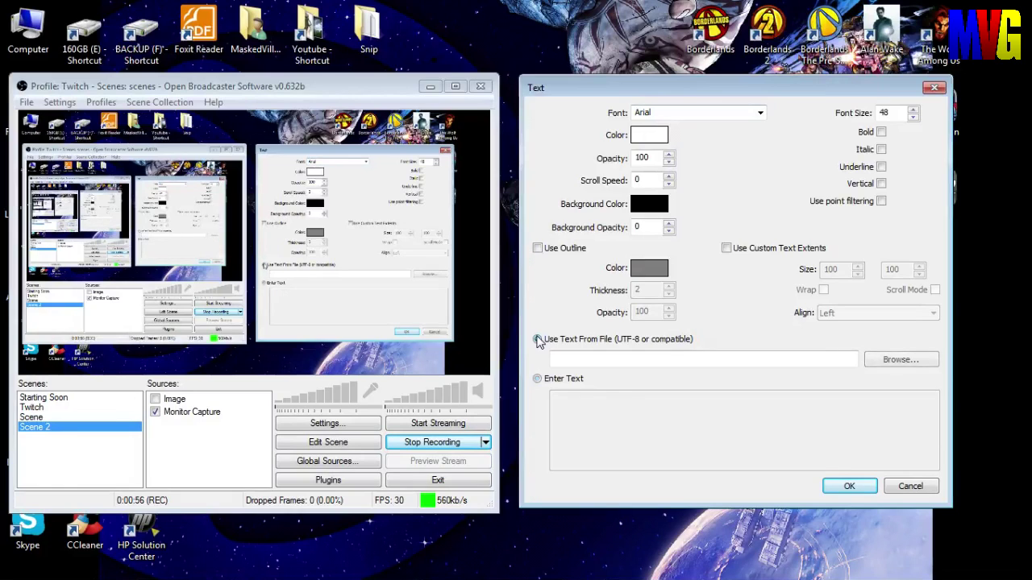
click(877, 362)
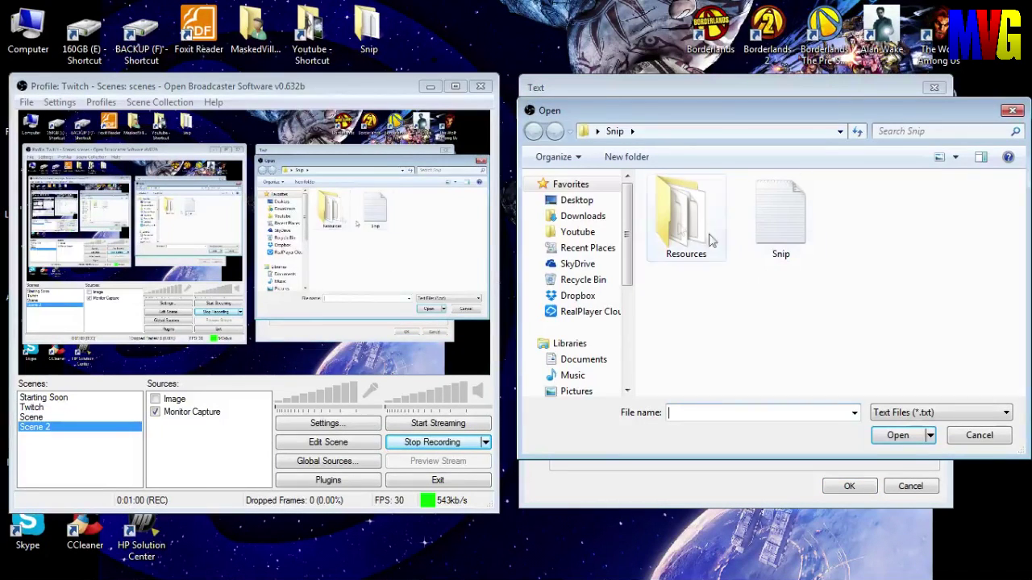
click(578, 201)
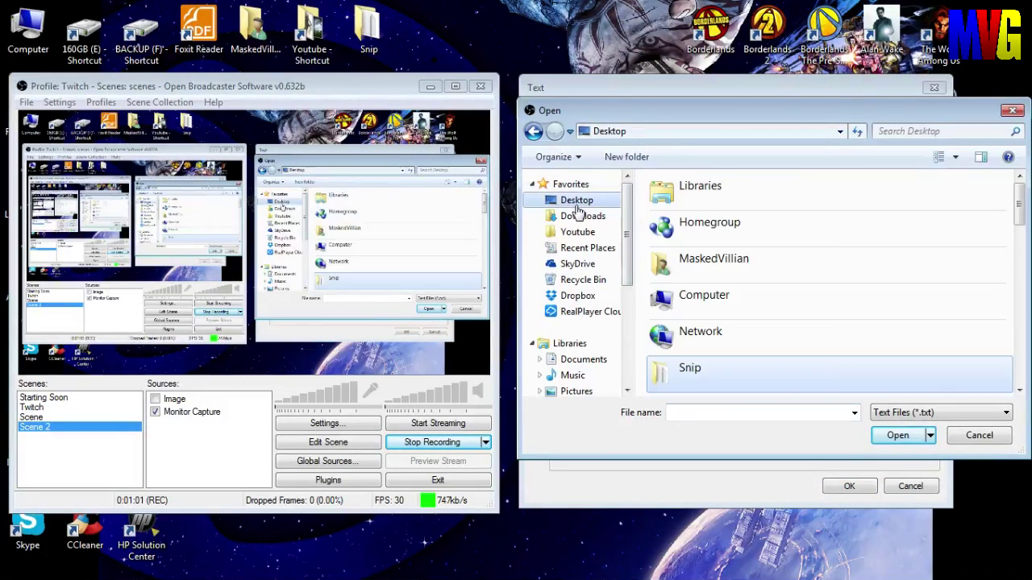
double_click(683, 370)
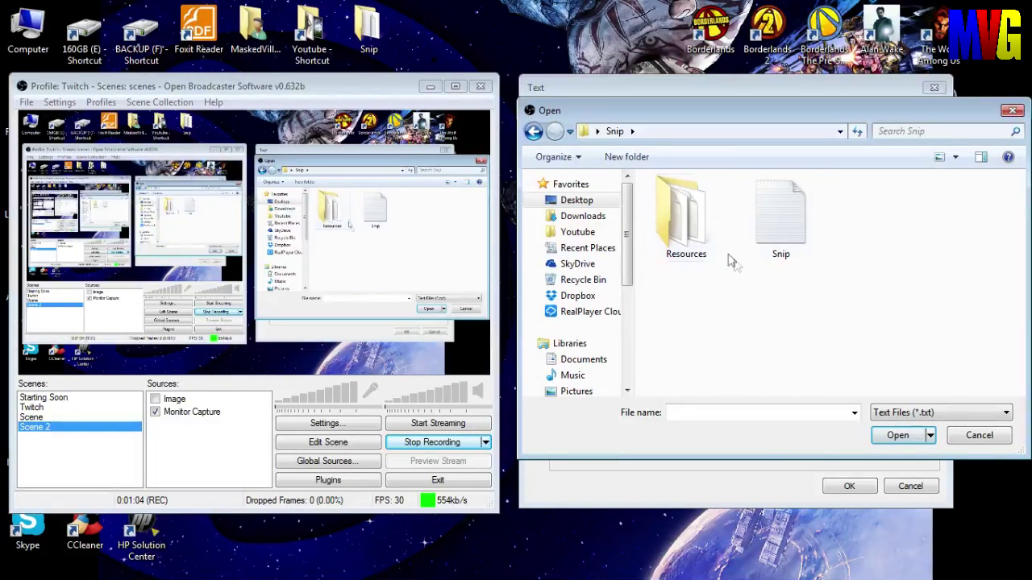
click(782, 227)
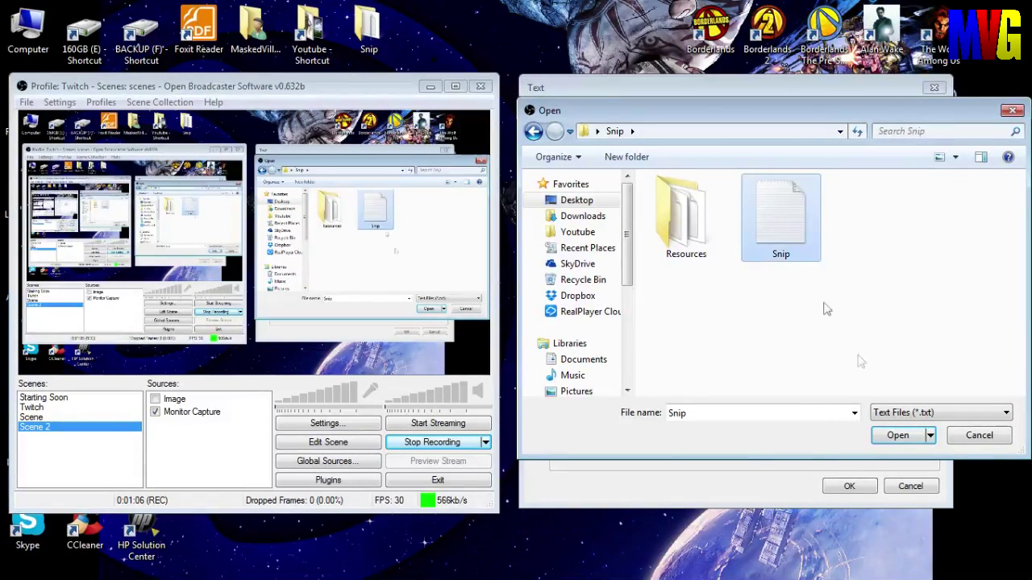
click(899, 436)
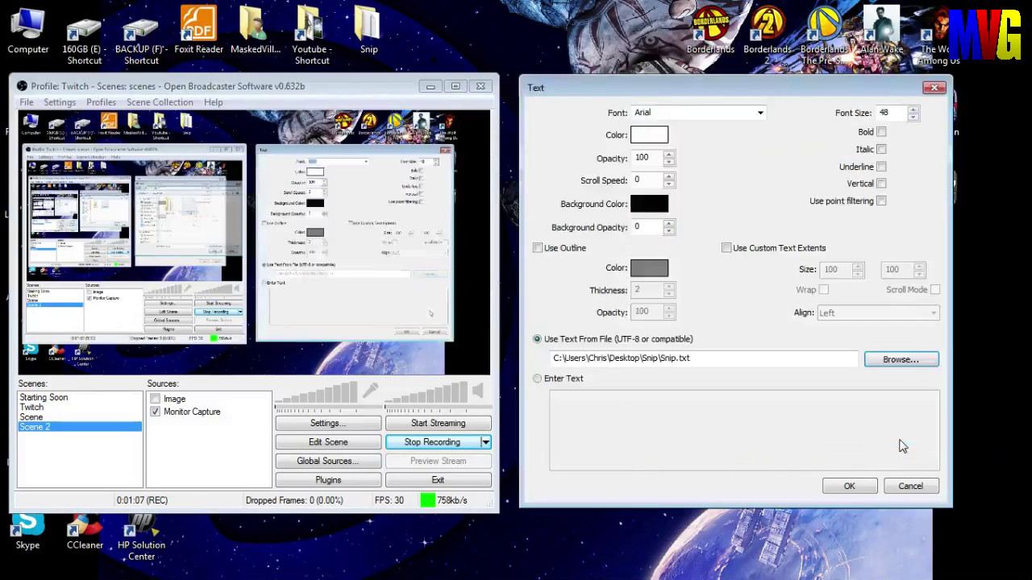
click(850, 486)
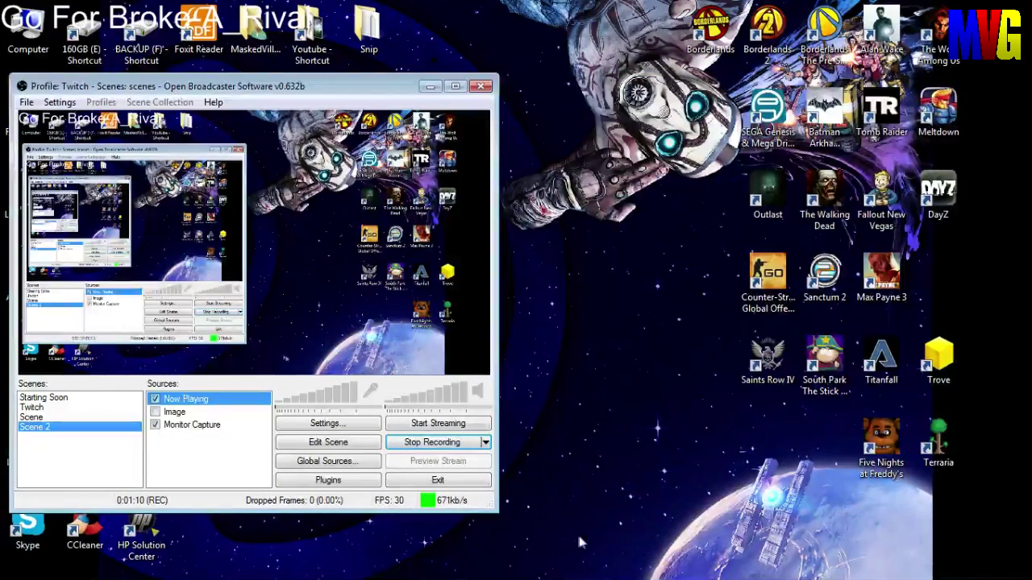
click(444, 568)
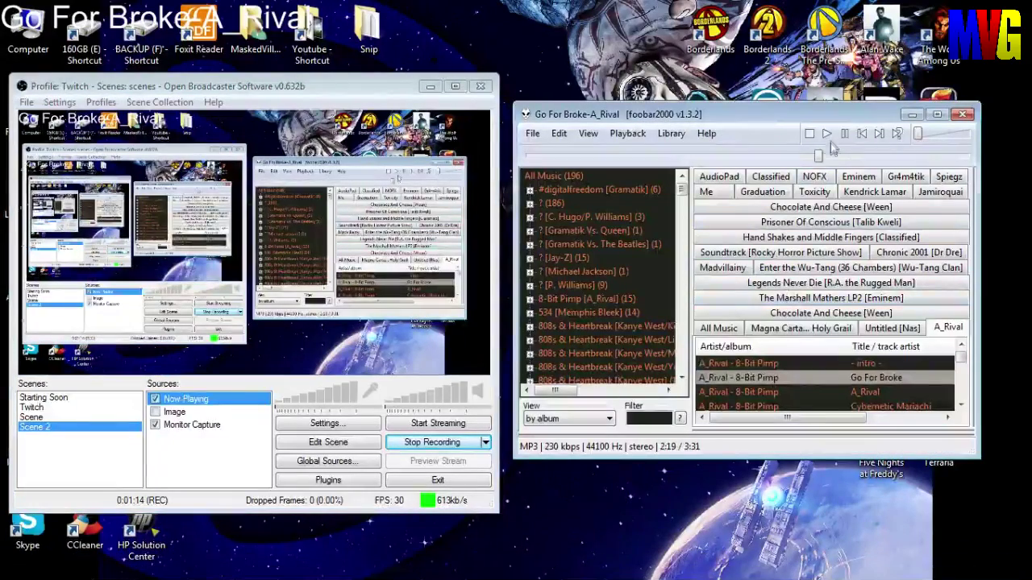
Step: Restart 'Go For Broke' by A_Rival from the beginning in foobar2000
click(830, 138)
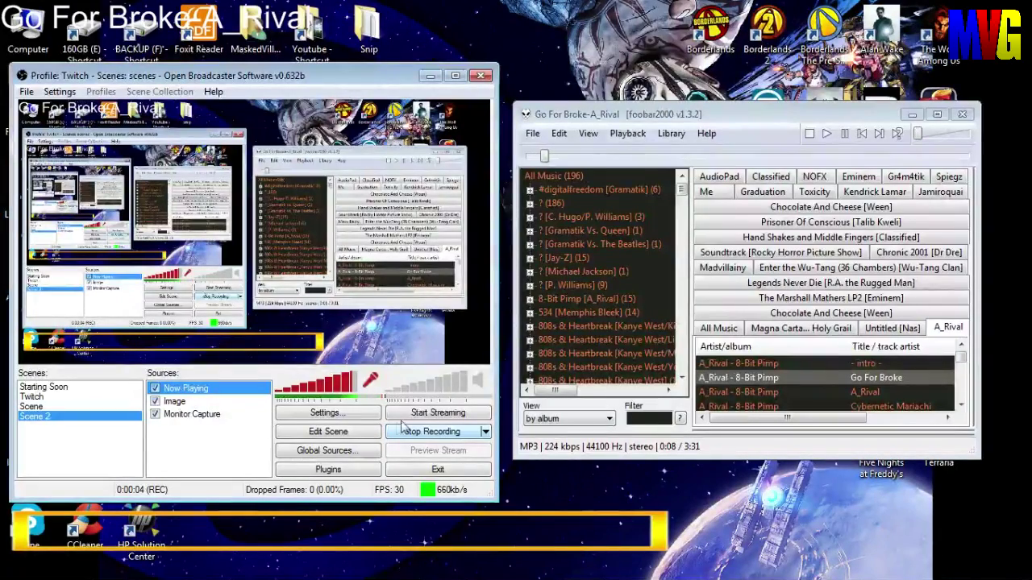
Step: Turn on Edit Scene and drag the song title down into the yellow bottom box
click(360, 436)
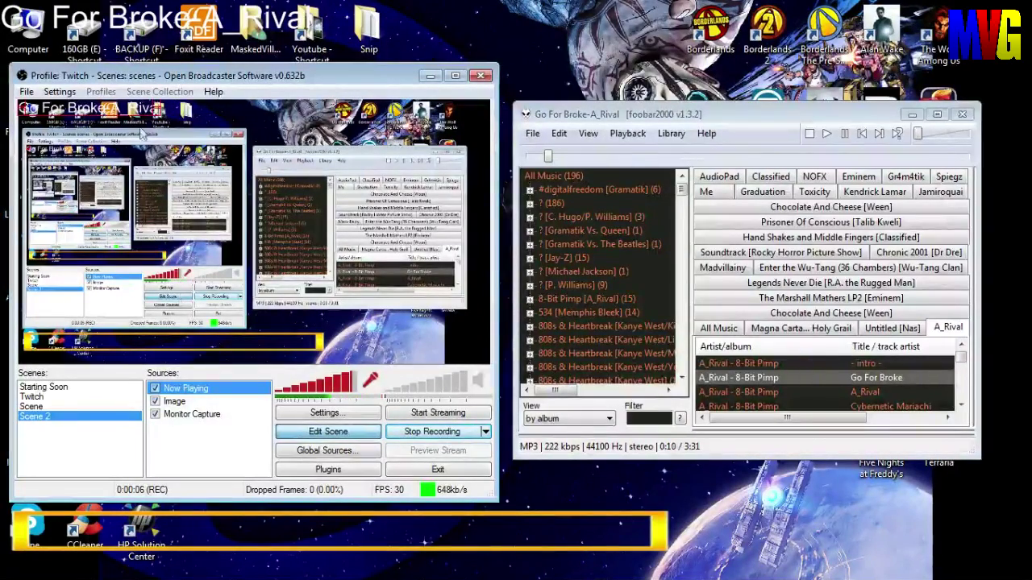
drag(107, 116, 127, 348)
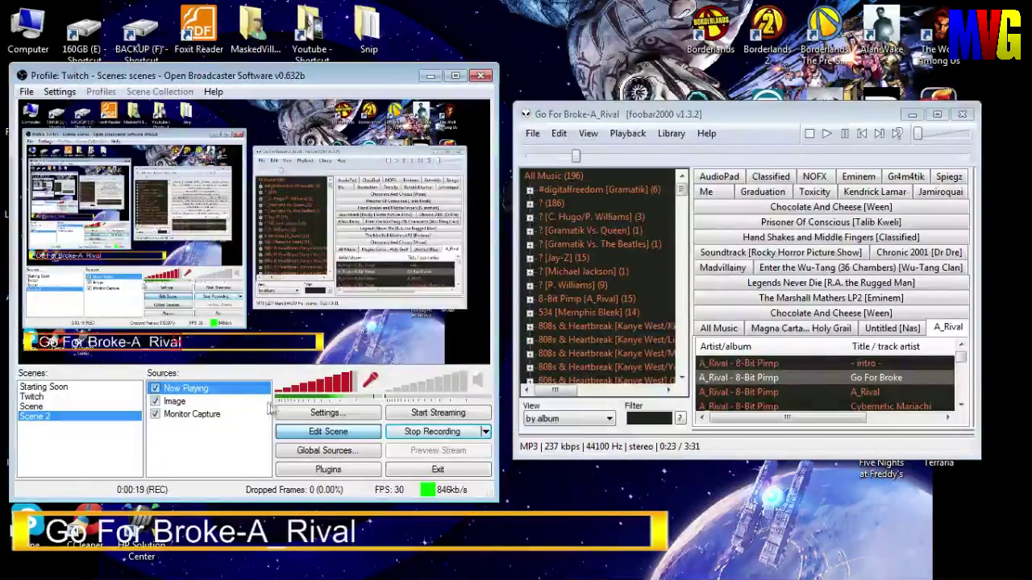
Step: Open the Now Playing text properties and lower the font size to 38
double_click(213, 393)
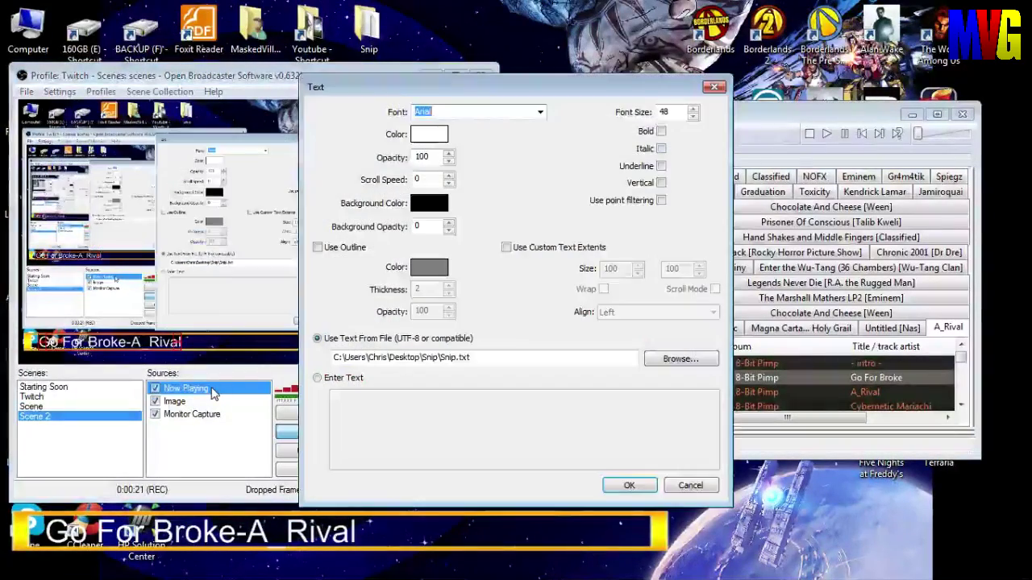
drag(497, 91, 699, 81)
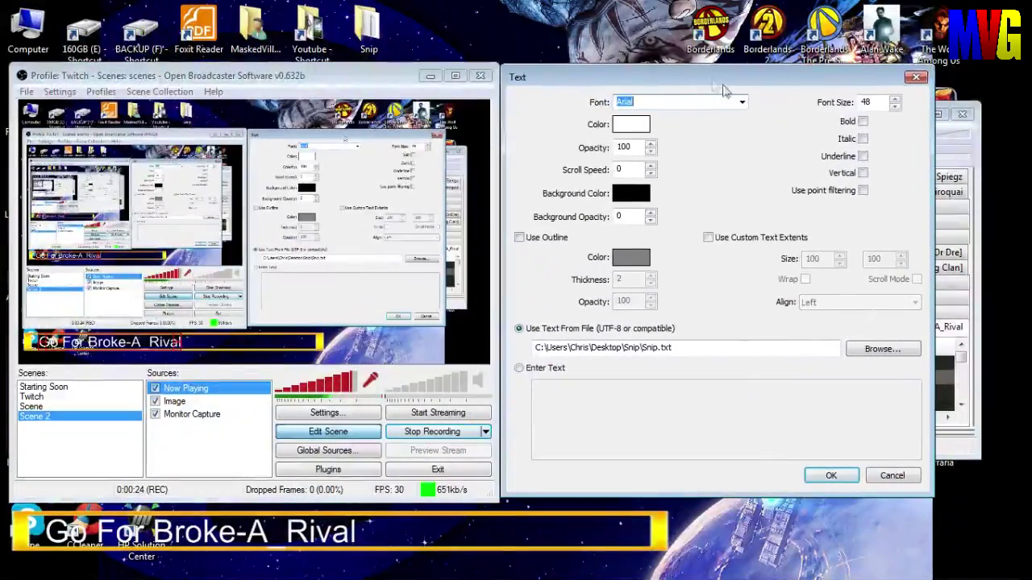
click(894, 106)
click(895, 106)
click(894, 107)
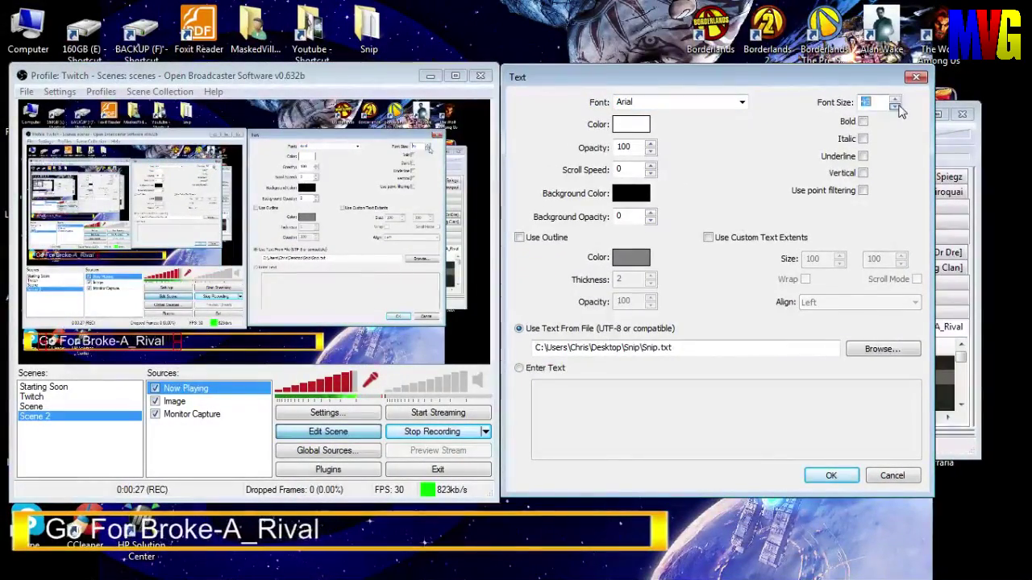
click(894, 106)
click(895, 106)
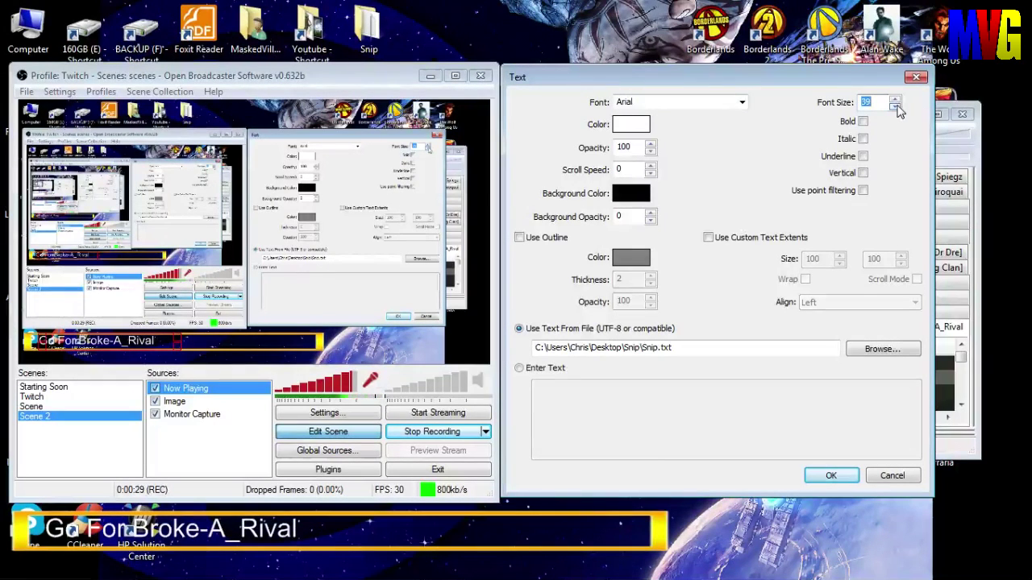
click(894, 106)
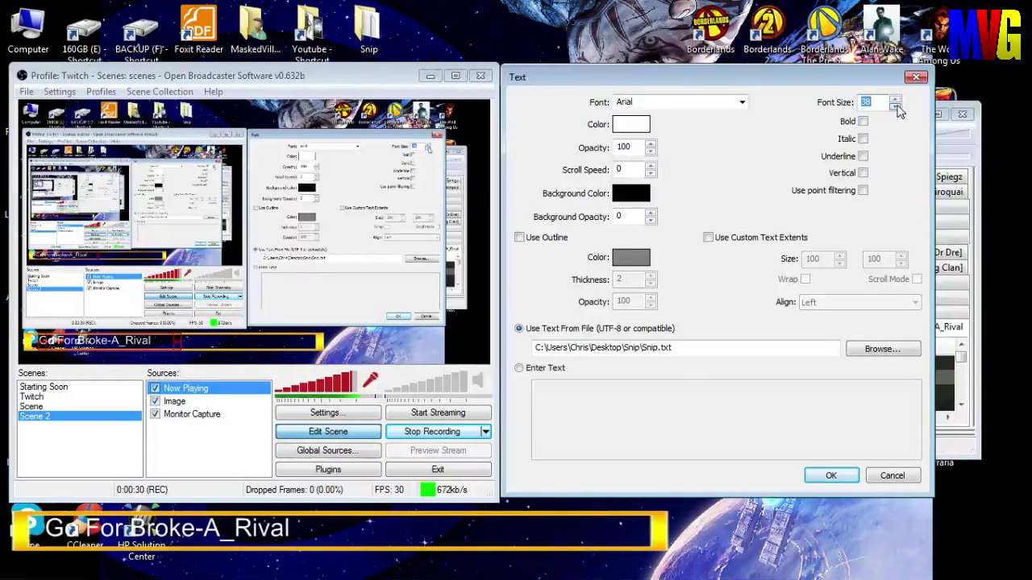
Step: Switch the font to 321impact and set the text colour to yellow
click(742, 103)
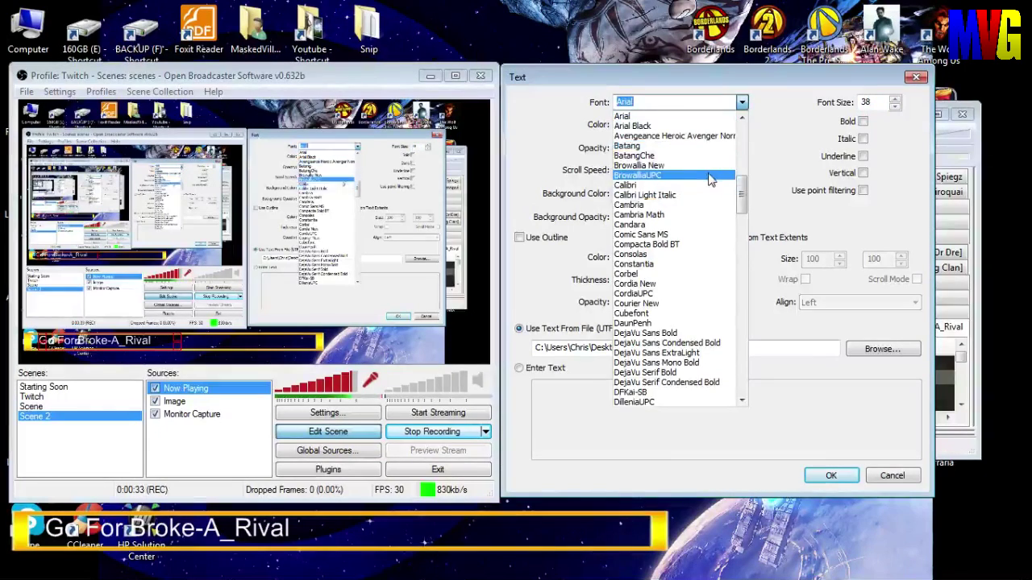
scroll(712, 178, up, 1)
scroll(712, 177, up, 4)
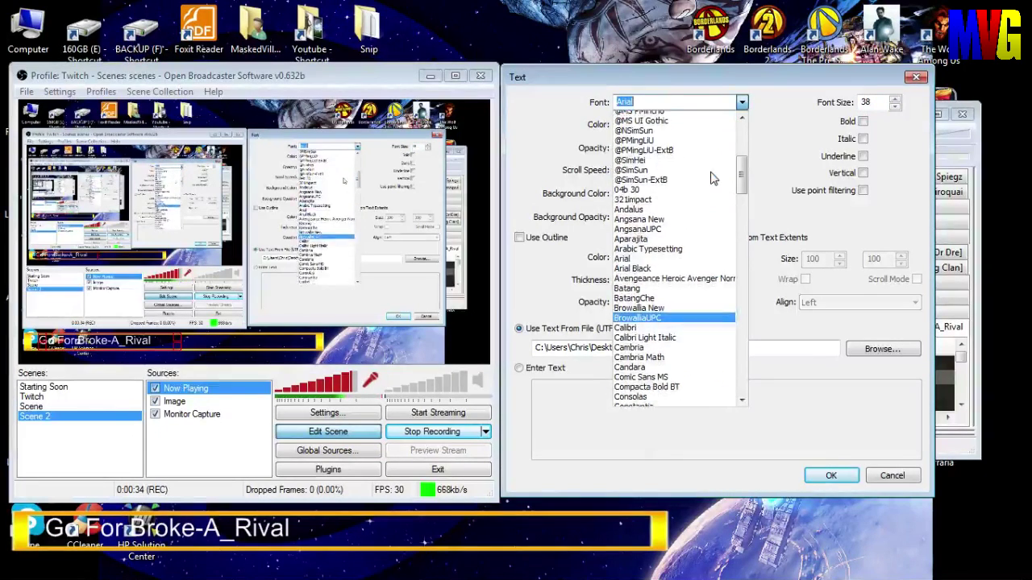
click(657, 207)
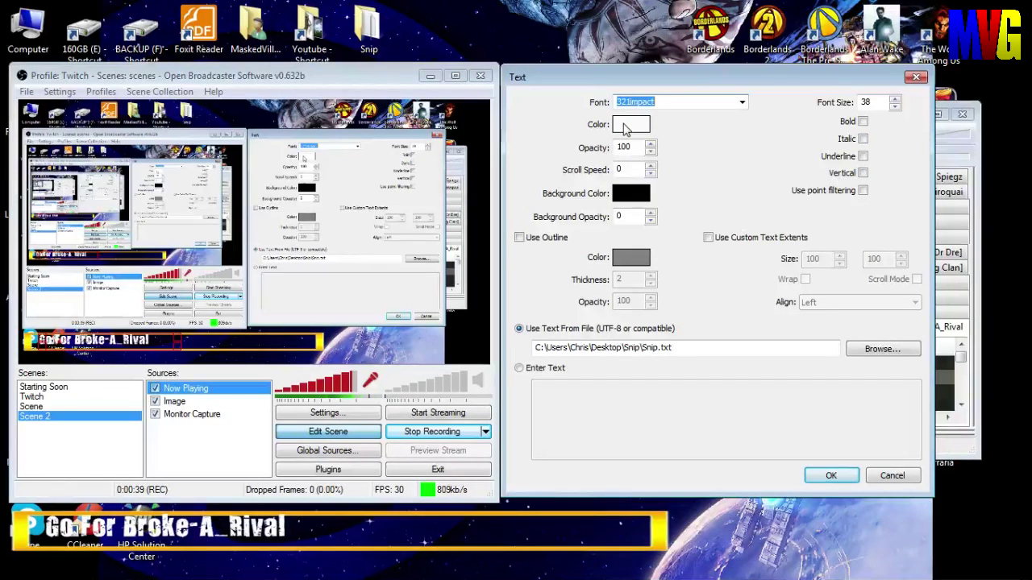
click(625, 131)
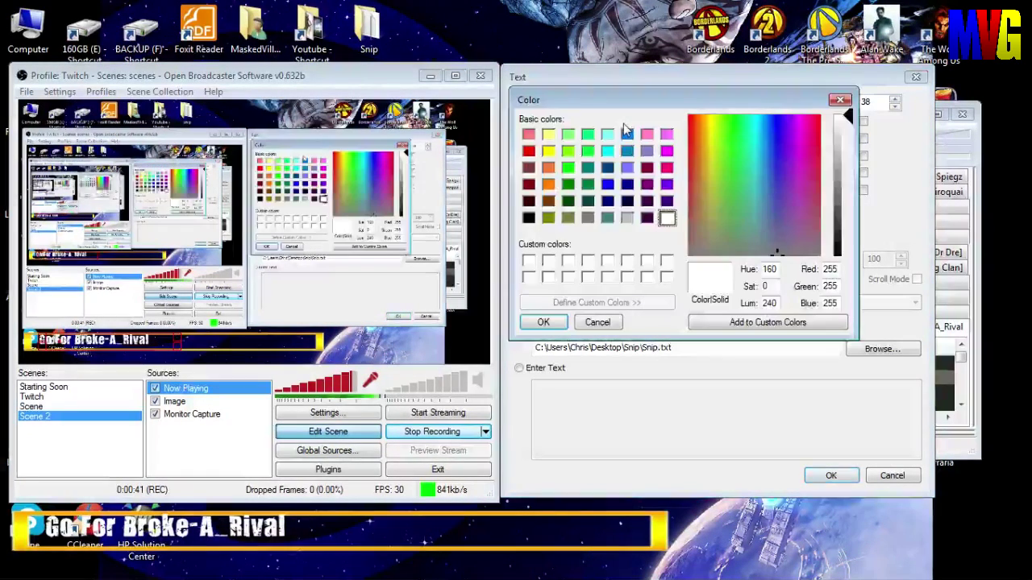
click(548, 152)
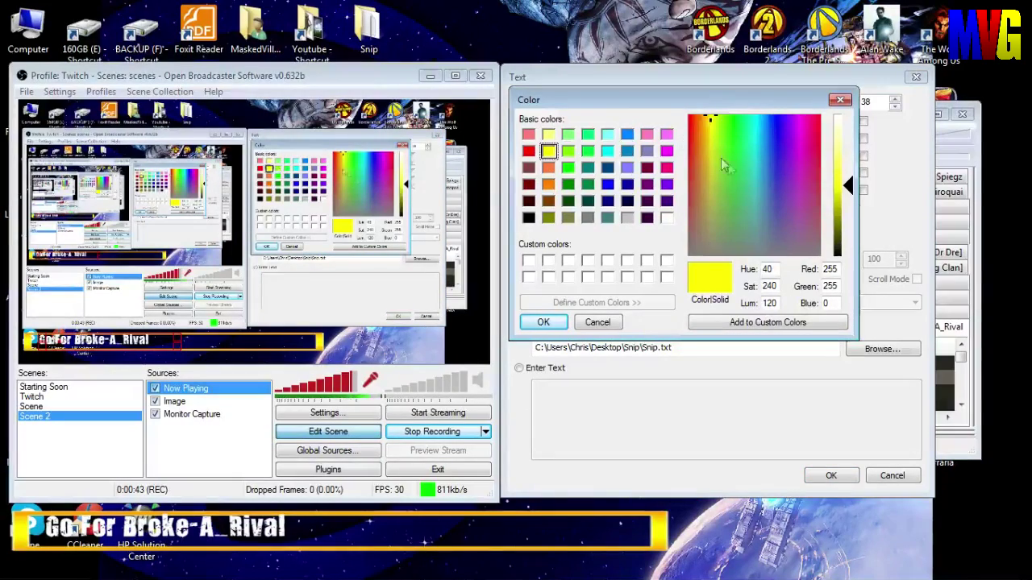
click(564, 324)
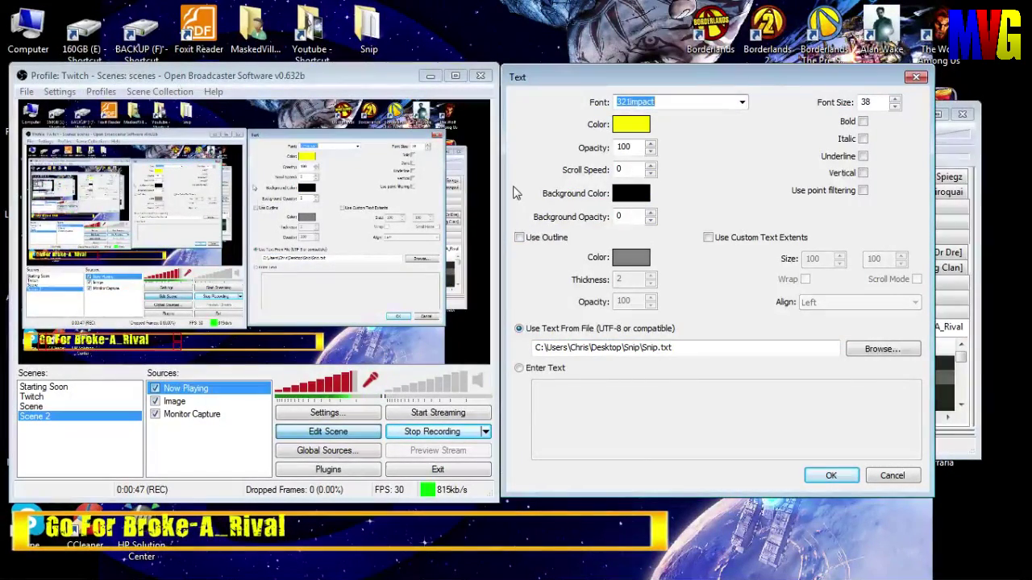
Step: Add a black outline of thickness 2, set scroll speed 30, and enable custom text extents
click(519, 238)
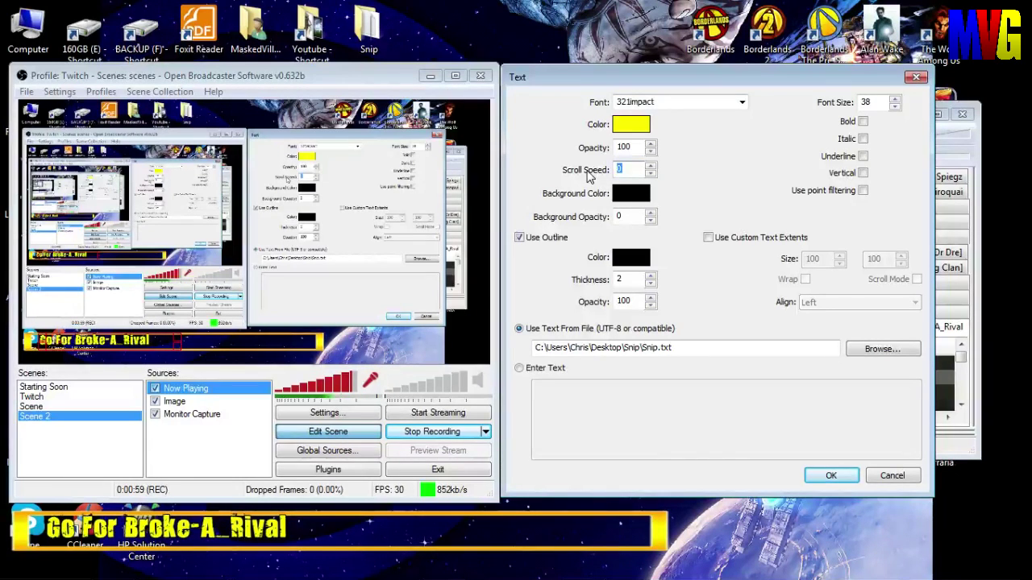
text(0)
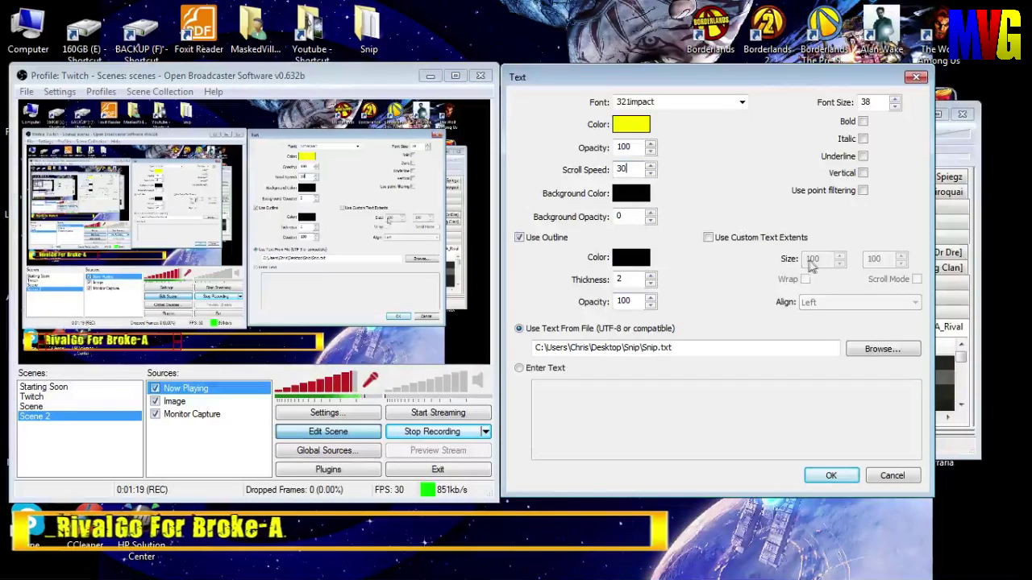
click(709, 239)
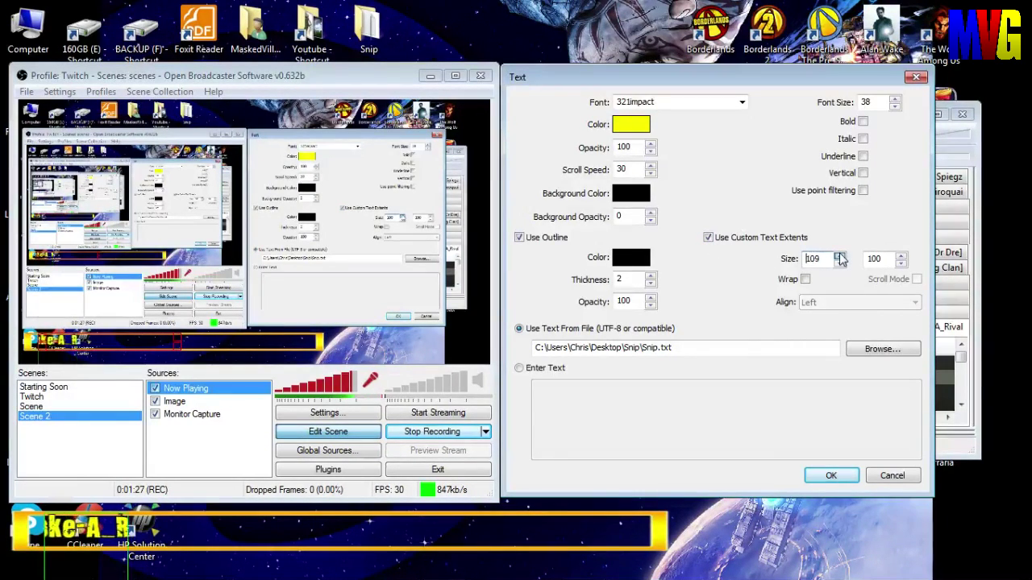
Step: Widen the custom text extents to 776 by 100 so the title spans the yellow box
drag(839, 257, 839, 258)
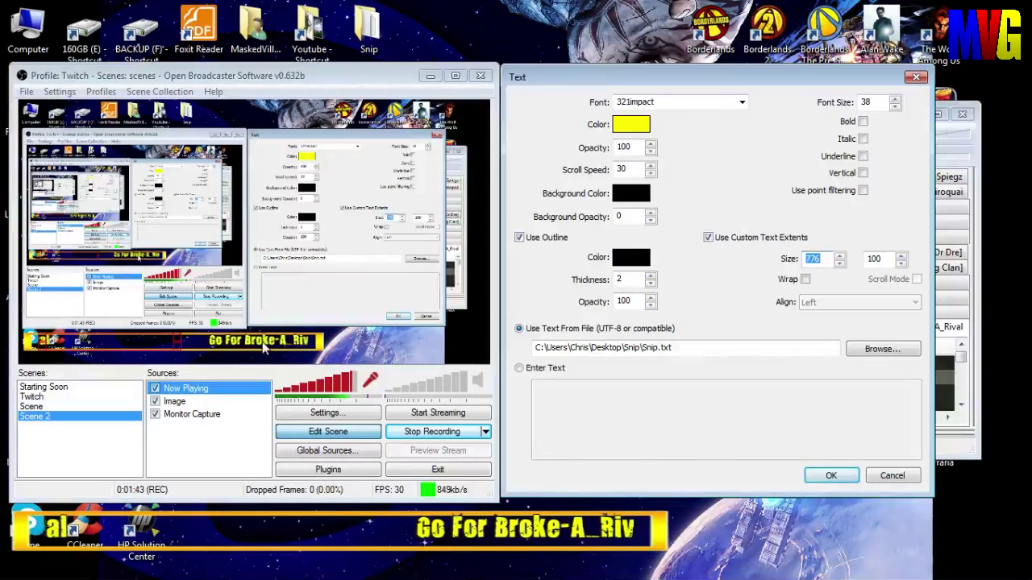
Step: In foobar2000, play Cybernetic Mariachi, then Circuitry feat. Random (Mega Ran) to test the banner
click(942, 377)
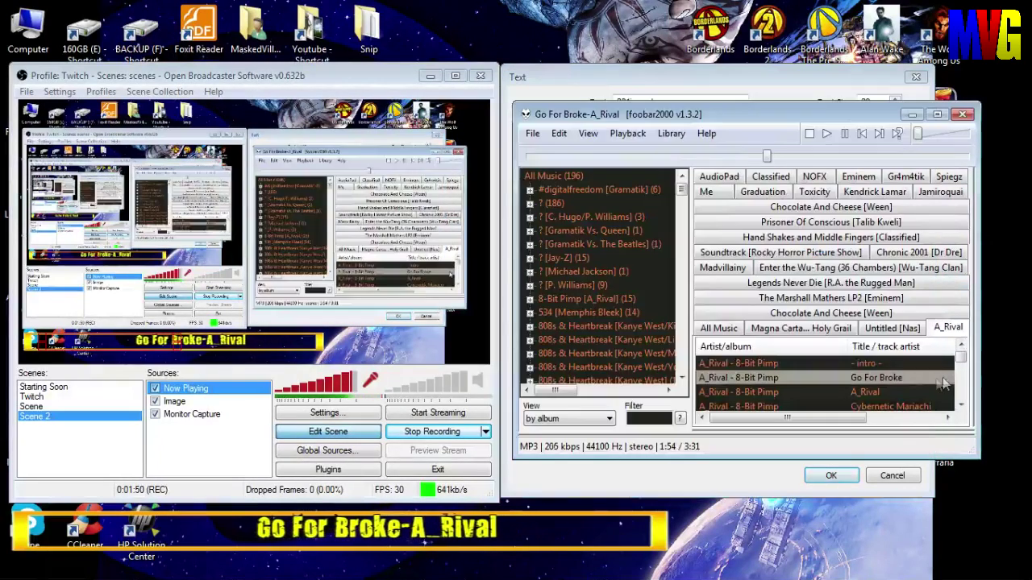
double_click(899, 405)
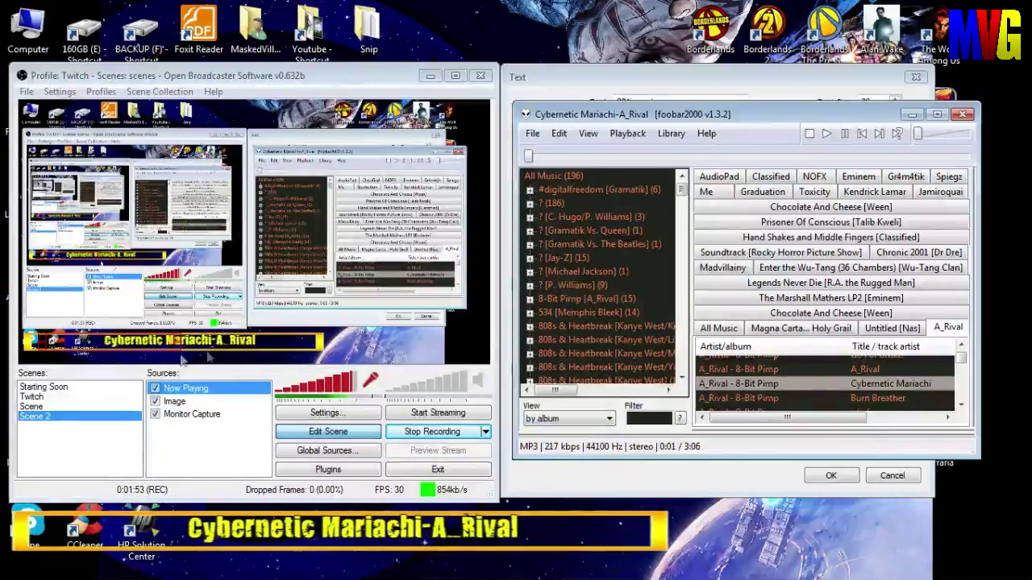
scroll(816, 391, down, 1)
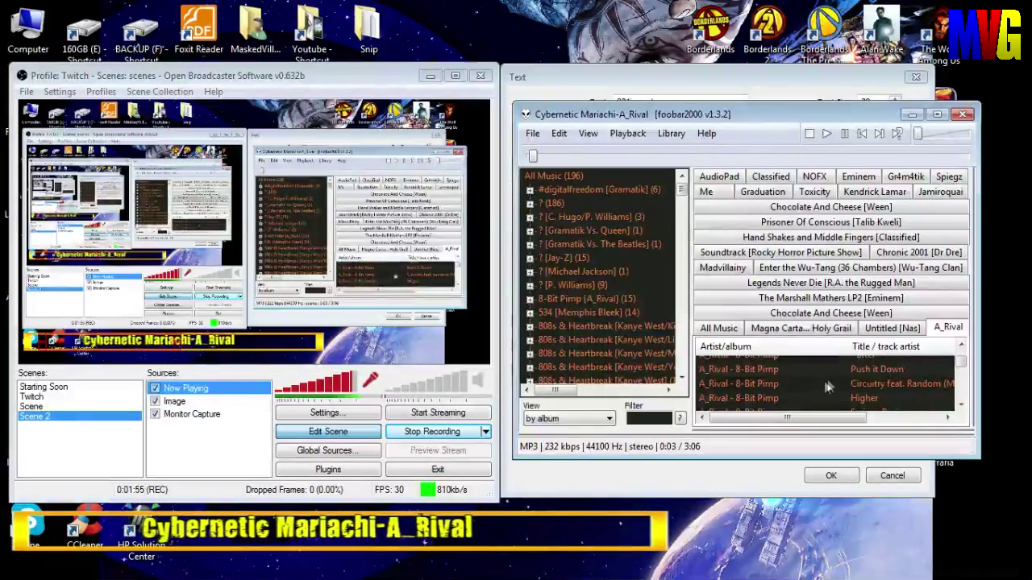
double_click(877, 386)
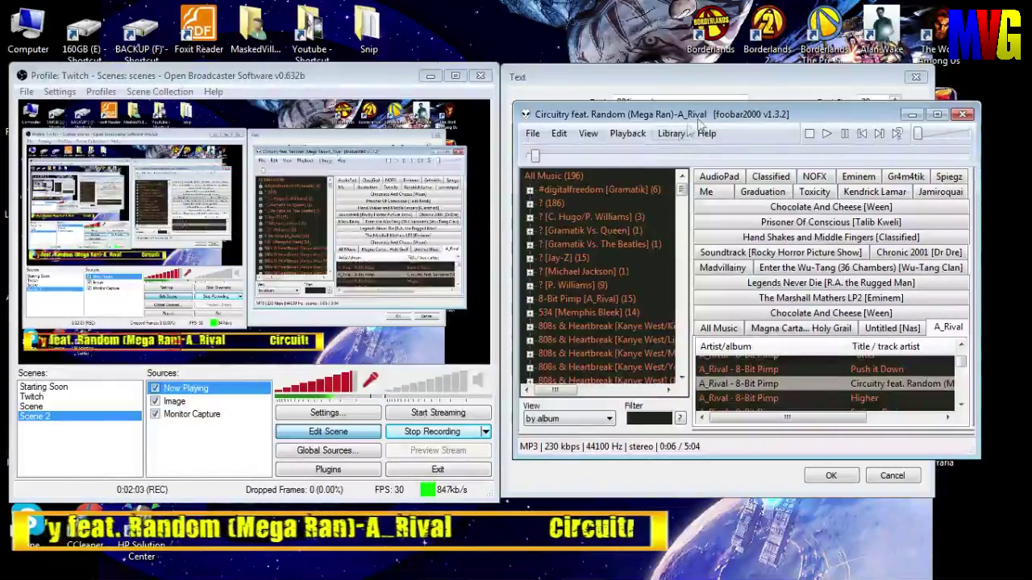
Step: Bring the Text properties dialog back in front of foobar2000
click(718, 78)
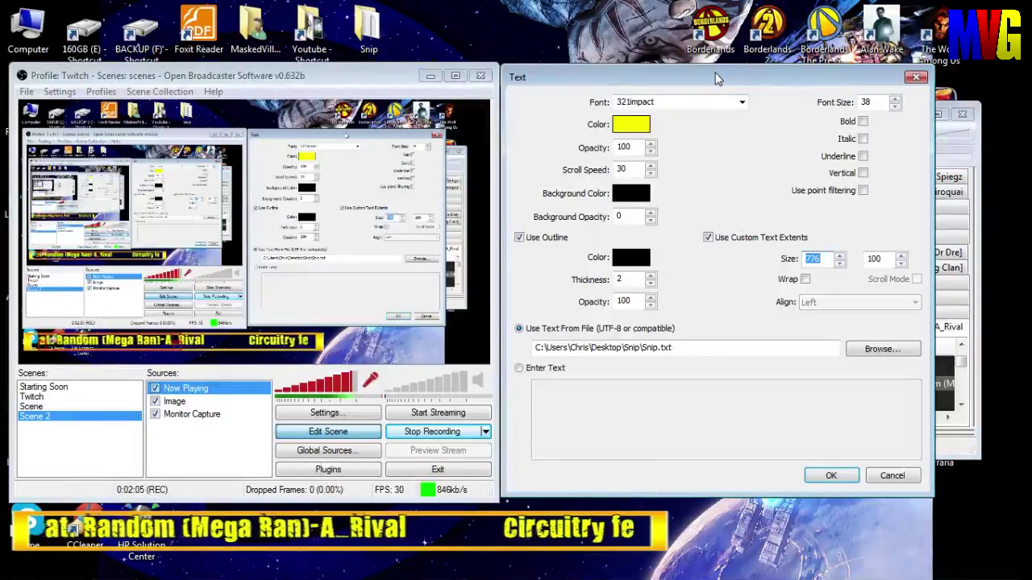